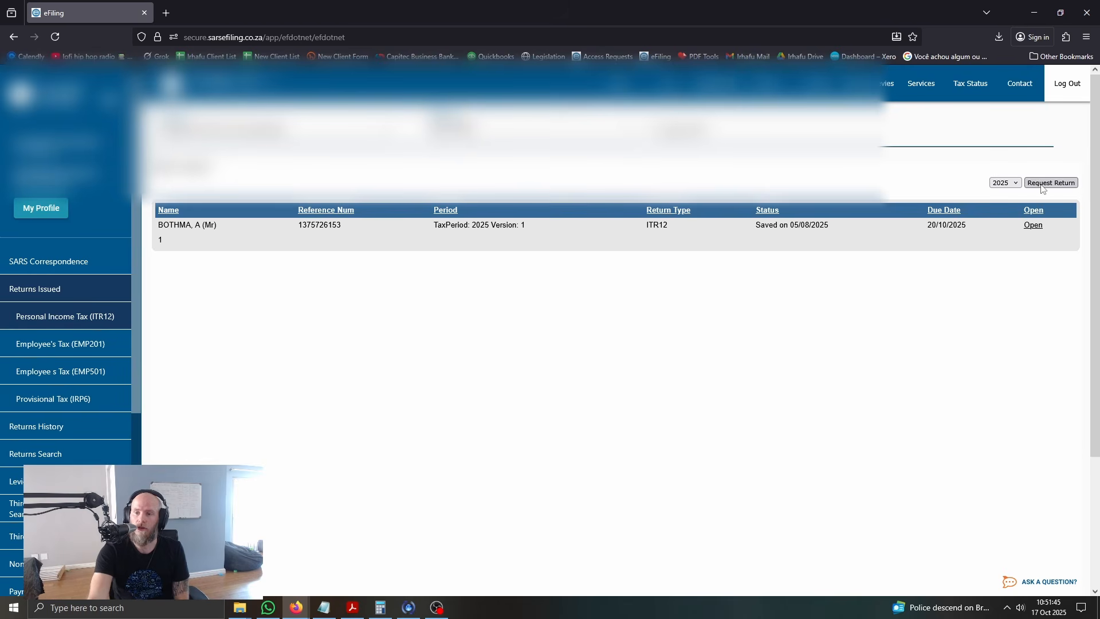
Open the 2025 ITR12 return and refresh its IRP5, medical, retirement annuity, investment income and tax free investment data
{"action": "left_click", "coordinate": [1039, 184]}
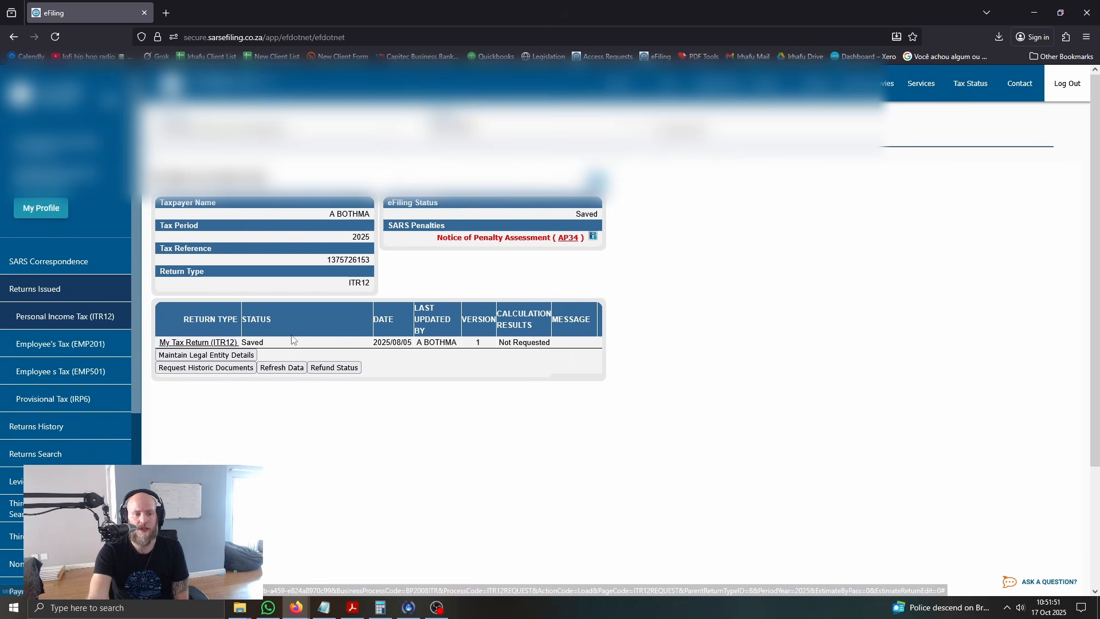
{"action": "left_click", "coordinate": [282, 368]}
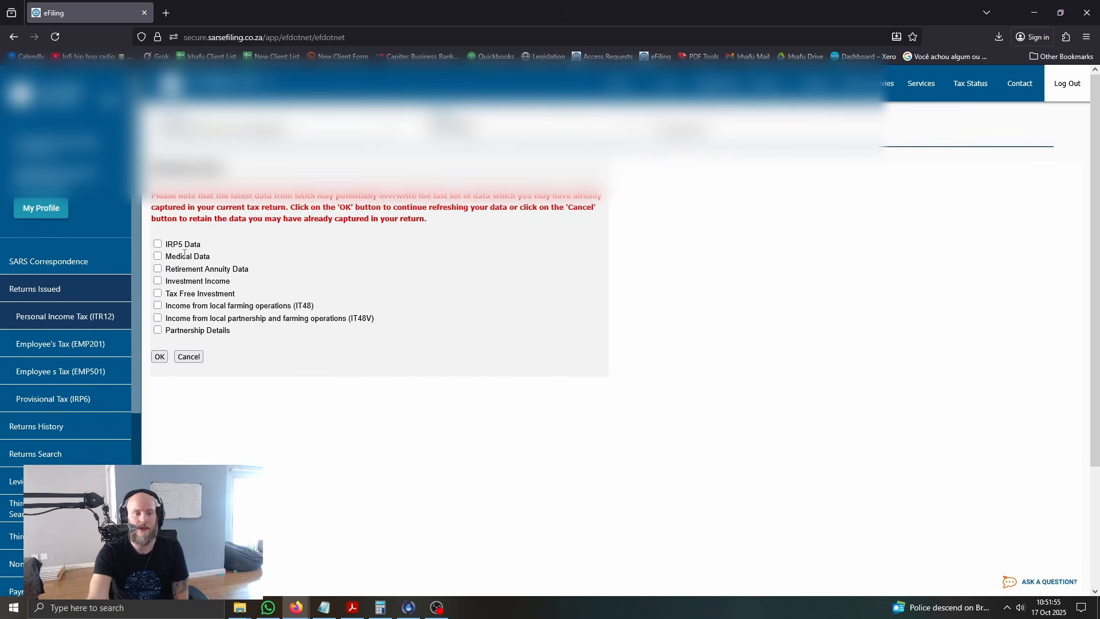
{"action": "left_click", "coordinate": [158, 244]}
{"action": "left_click", "coordinate": [158, 256]}
{"action": "left_click", "coordinate": [158, 269]}
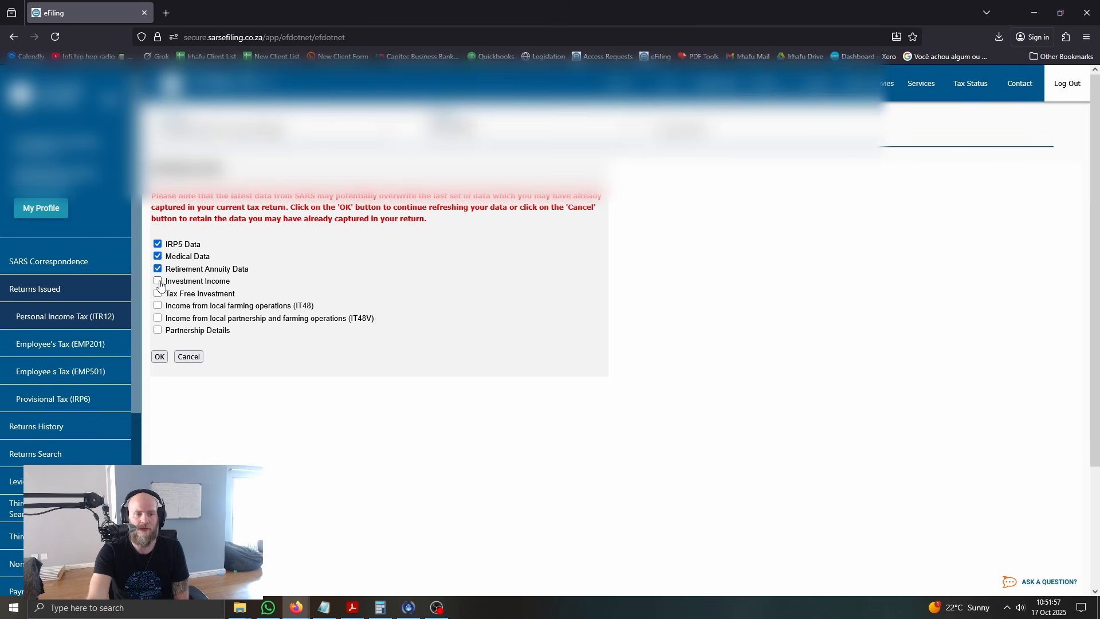
{"action": "left_click", "coordinate": [158, 280]}
{"action": "left_click", "coordinate": [158, 294]}
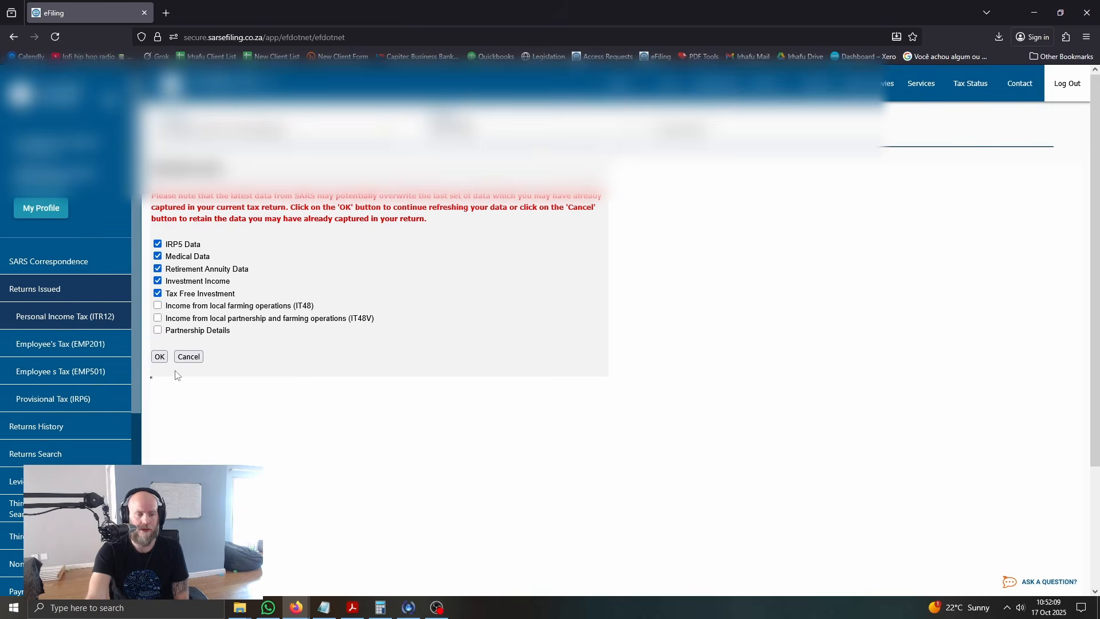
{"action": "left_click", "coordinate": [159, 356]}
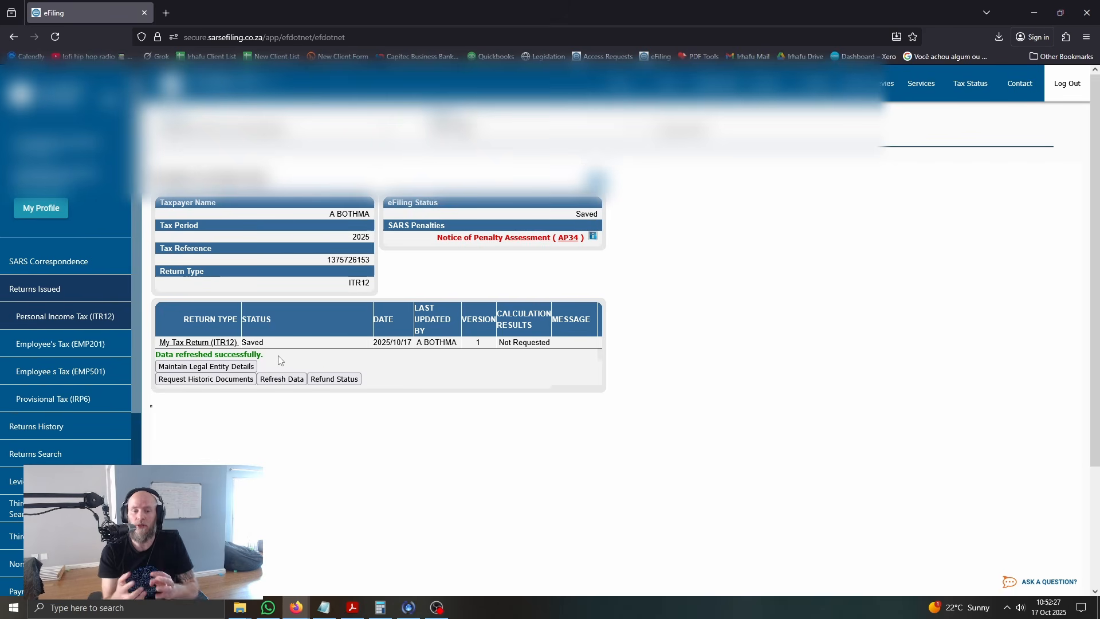
In the ITR12 form wizard, answer No to unemployment, fixed property letting and s18A donations, and clear the other income mark
{"action": "left_click", "coordinate": [197, 342]}
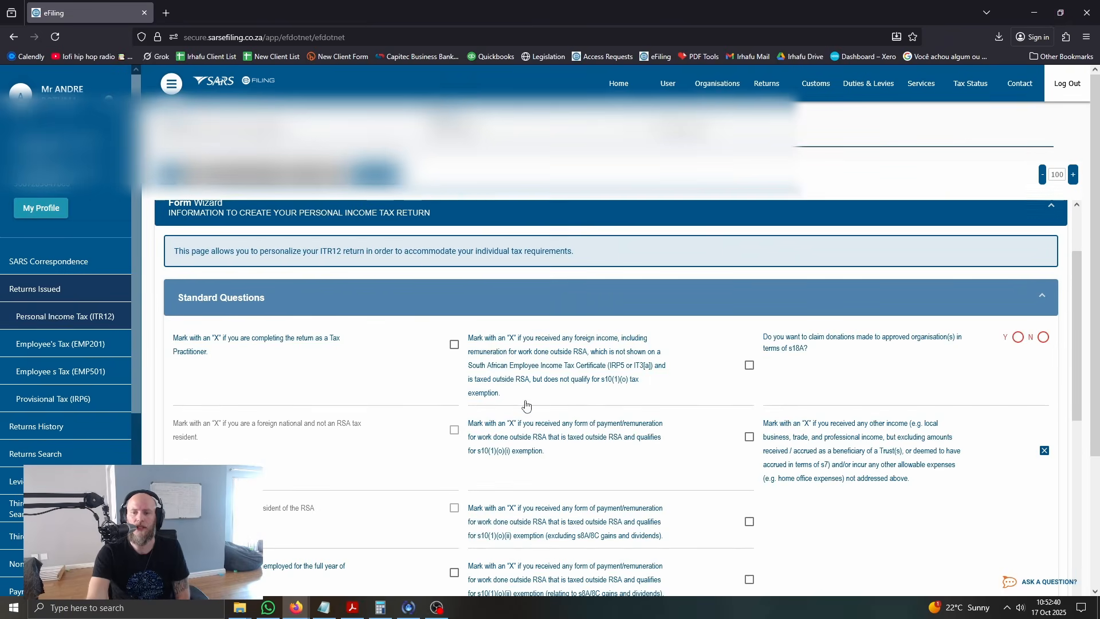
{"action": "scroll", "coordinate": [596, 431], "scroll_direction": "down", "scroll_amount": 4}
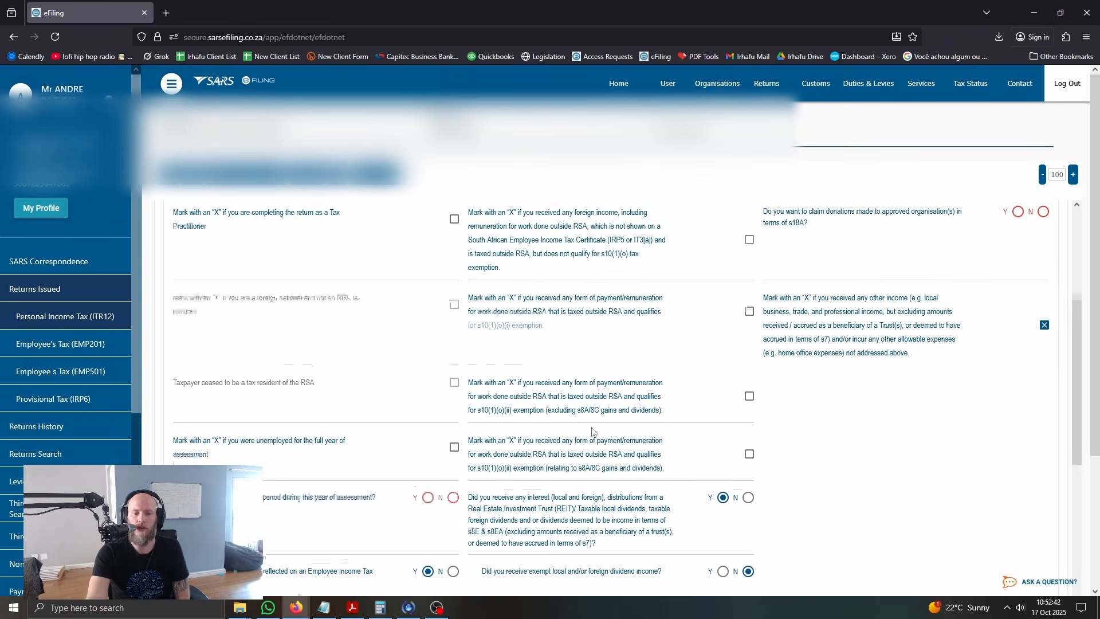
{"action": "left_click", "coordinate": [453, 390]}
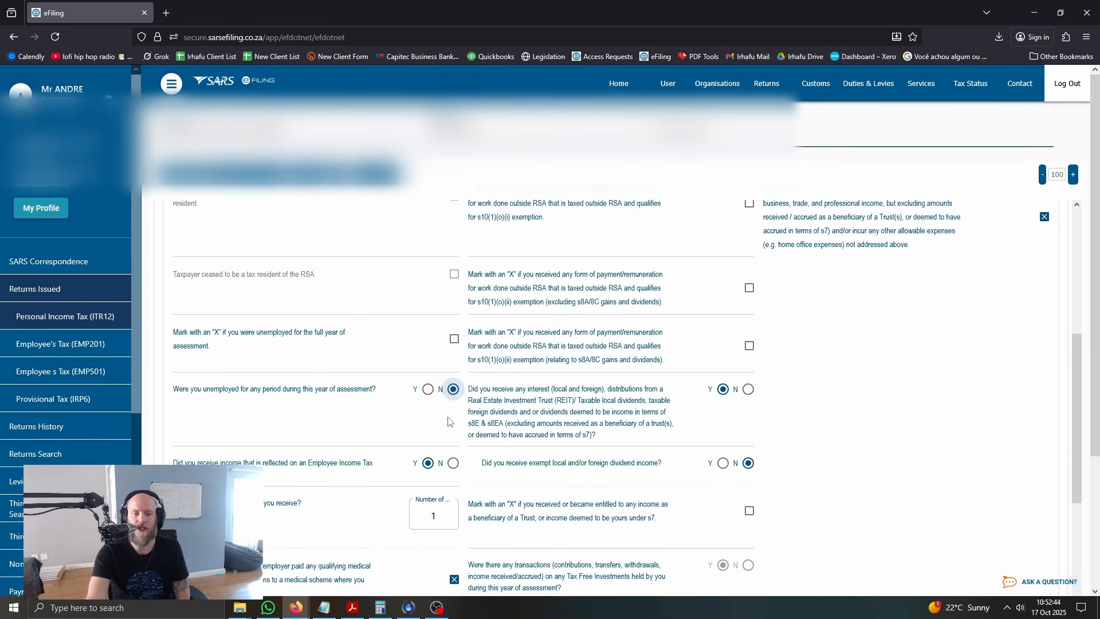
{"action": "scroll", "coordinate": [464, 418], "scroll_direction": "down", "scroll_amount": 5}
{"action": "scroll", "coordinate": [573, 396], "scroll_direction": "down", "scroll_amount": 1}
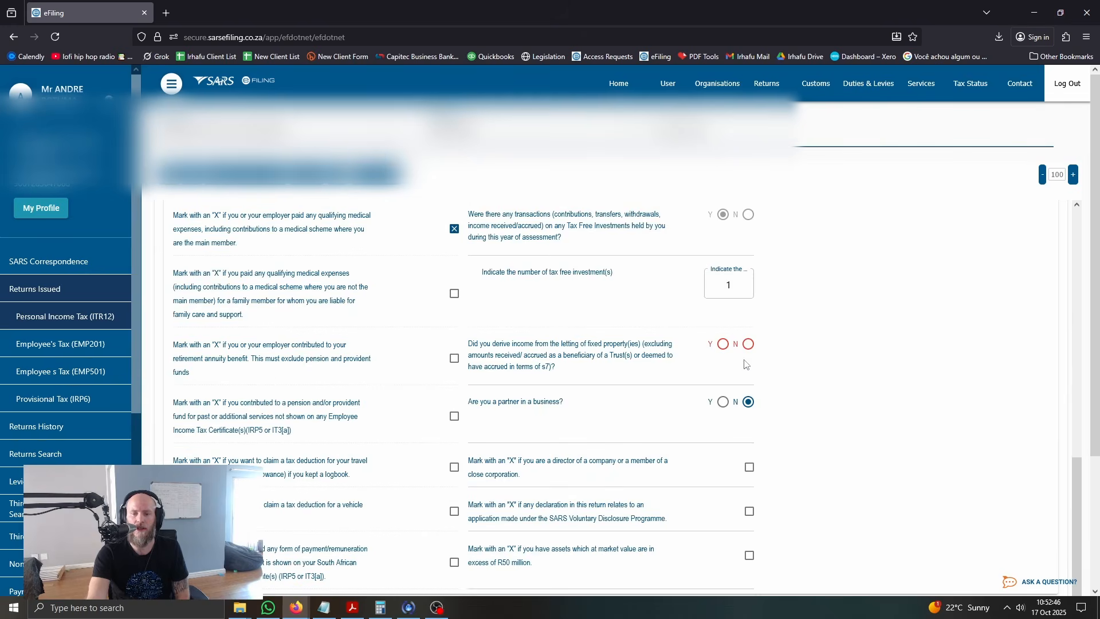
{"action": "left_click", "coordinate": [747, 344]}
{"action": "scroll", "coordinate": [814, 398], "scroll_direction": "up", "scroll_amount": 3}
{"action": "scroll", "coordinate": [827, 401], "scroll_direction": "up", "scroll_amount": 5}
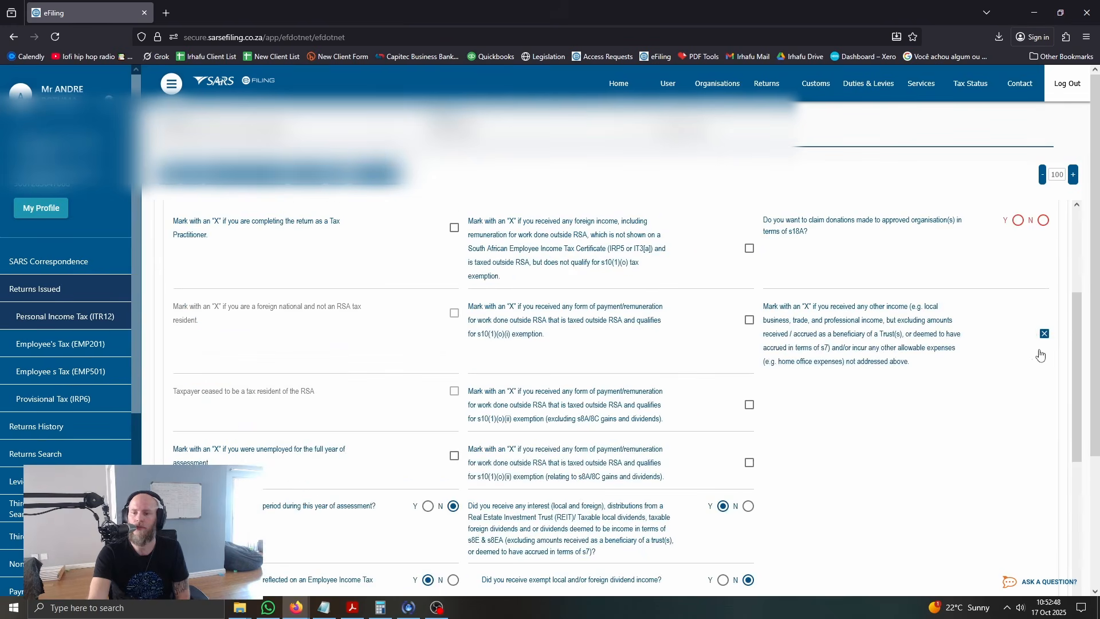
{"action": "left_click", "coordinate": [1043, 221]}
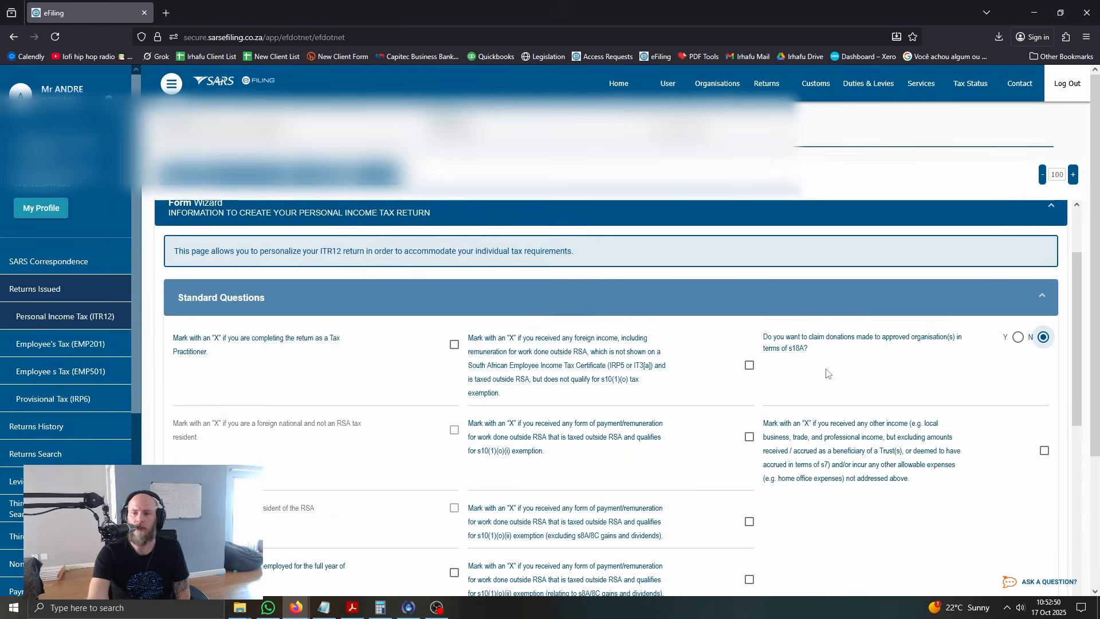
Complete the outstanding required fields in the taxpayer information and bank details sections of the return
{"action": "scroll", "coordinate": [792, 386], "scroll_direction": "down", "scroll_amount": 6}
{"action": "scroll", "coordinate": [794, 388], "scroll_direction": "down", "scroll_amount": 8}
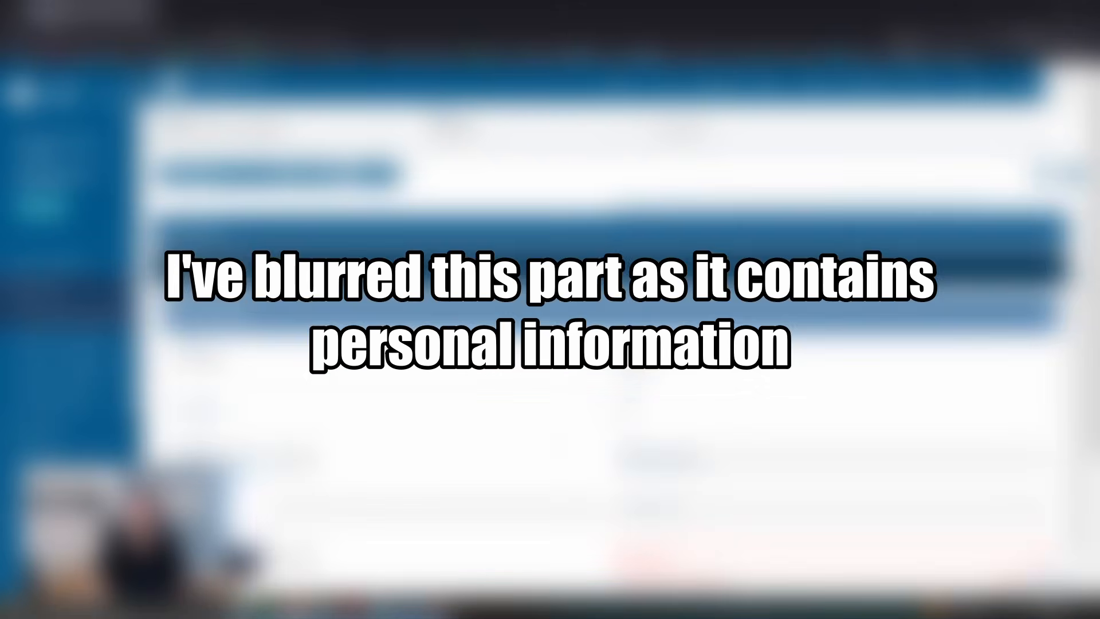
{"action": "scroll", "coordinate": [794, 388], "scroll_direction": "down", "scroll_amount": 3}
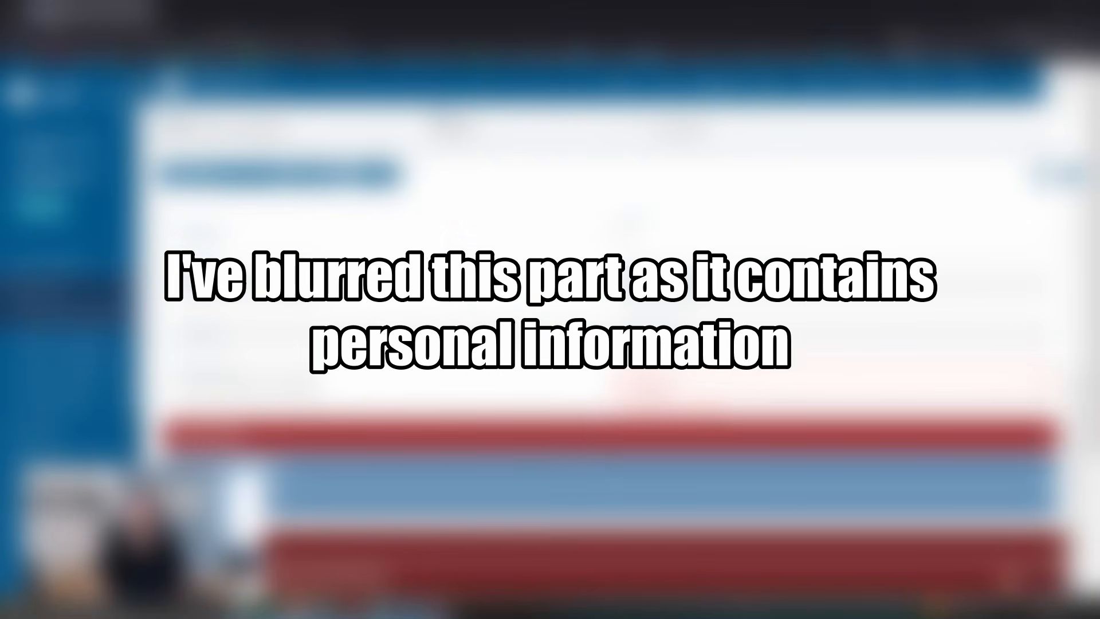
{"action": "left_click", "coordinate": [796, 373]}
{"action": "left_click", "coordinate": [796, 390]}
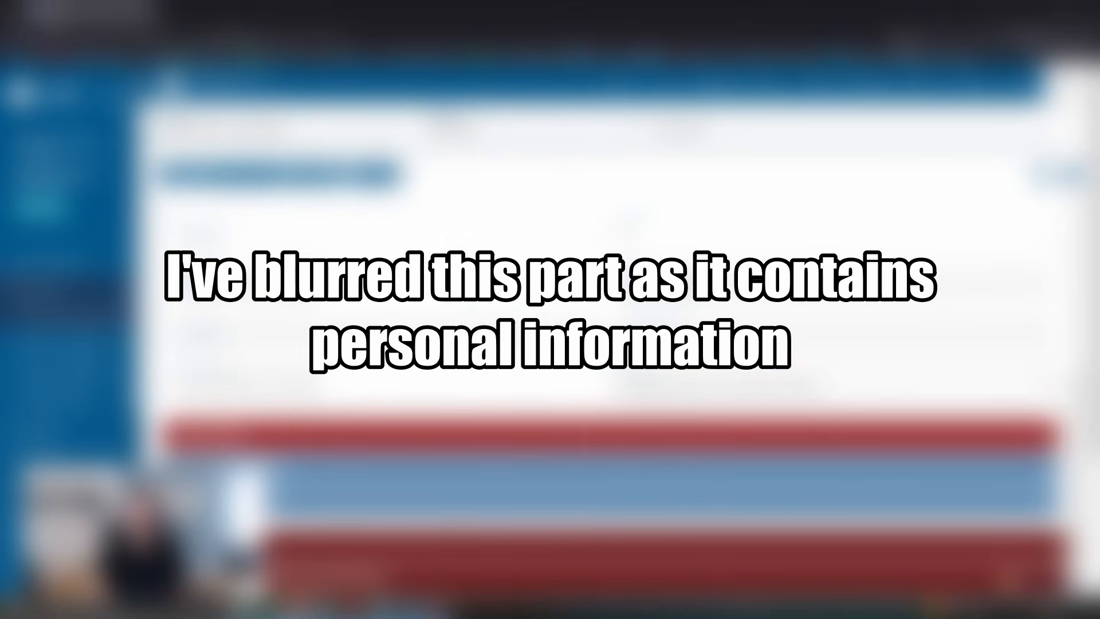
{"action": "scroll", "coordinate": [794, 388], "scroll_direction": "down", "scroll_amount": 10}
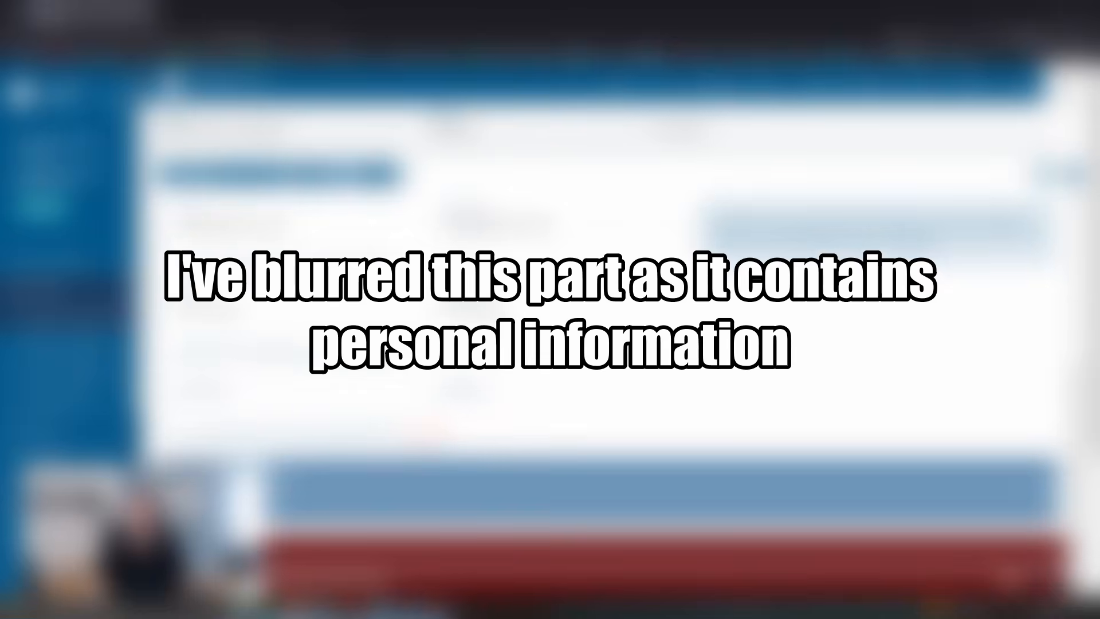
{"action": "scroll", "coordinate": [418, 437], "scroll_direction": "down", "scroll_amount": 1}
{"action": "scroll", "coordinate": [424, 487], "scroll_direction": "down", "scroll_amount": 10}
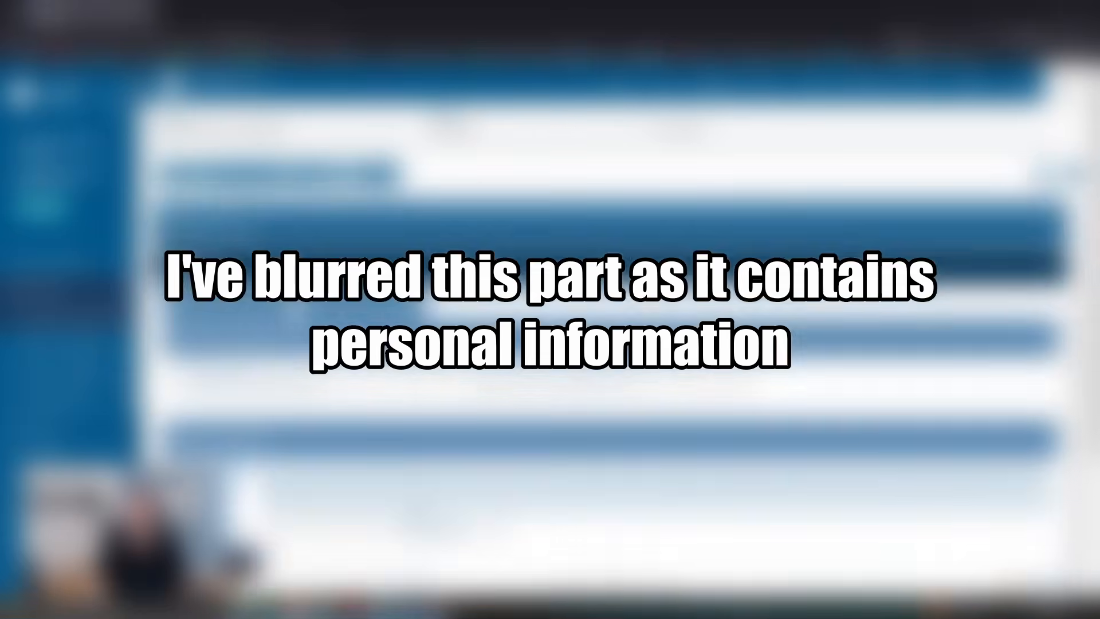
{"action": "scroll", "coordinate": [607, 401], "scroll_direction": "down", "scroll_amount": 3}
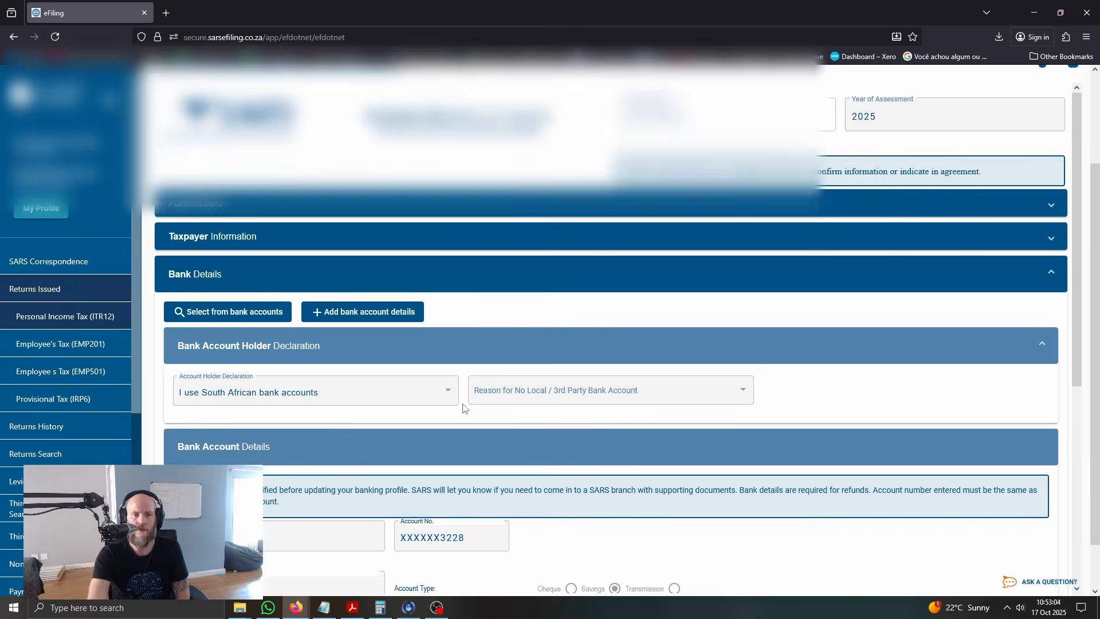
{"action": "scroll", "coordinate": [464, 408], "scroll_direction": "up", "scroll_amount": 1}
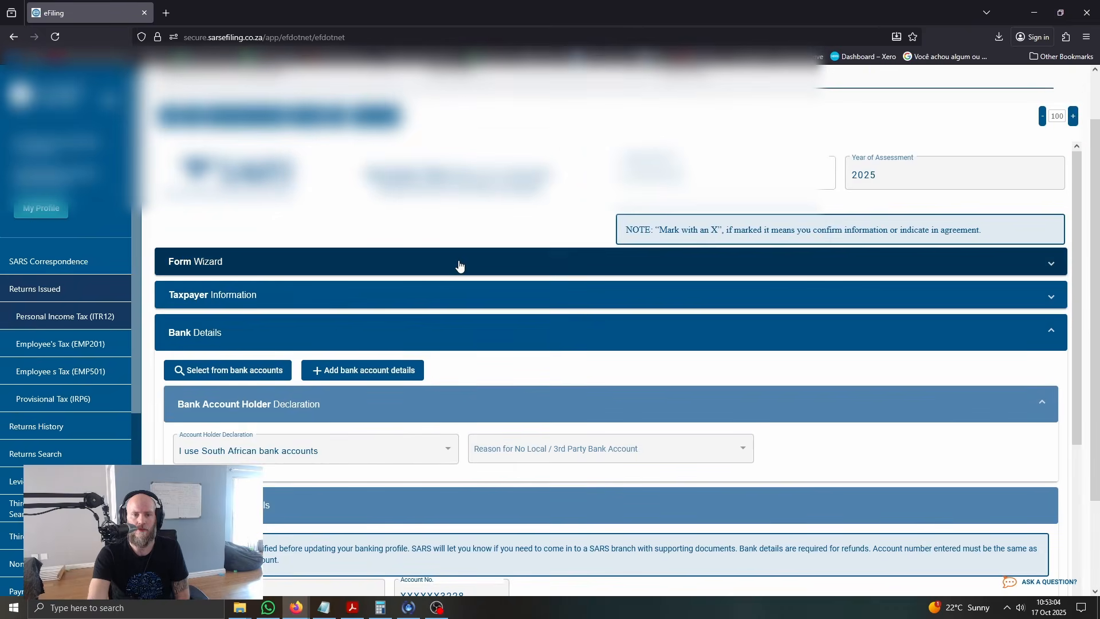
In the form wizard, set the question about income on an Employee Income Tax Certificate (IRP5 or IT3[a]) to No
{"action": "left_click", "coordinate": [459, 266]}
{"action": "scroll", "coordinate": [409, 377], "scroll_direction": "down", "scroll_amount": 4}
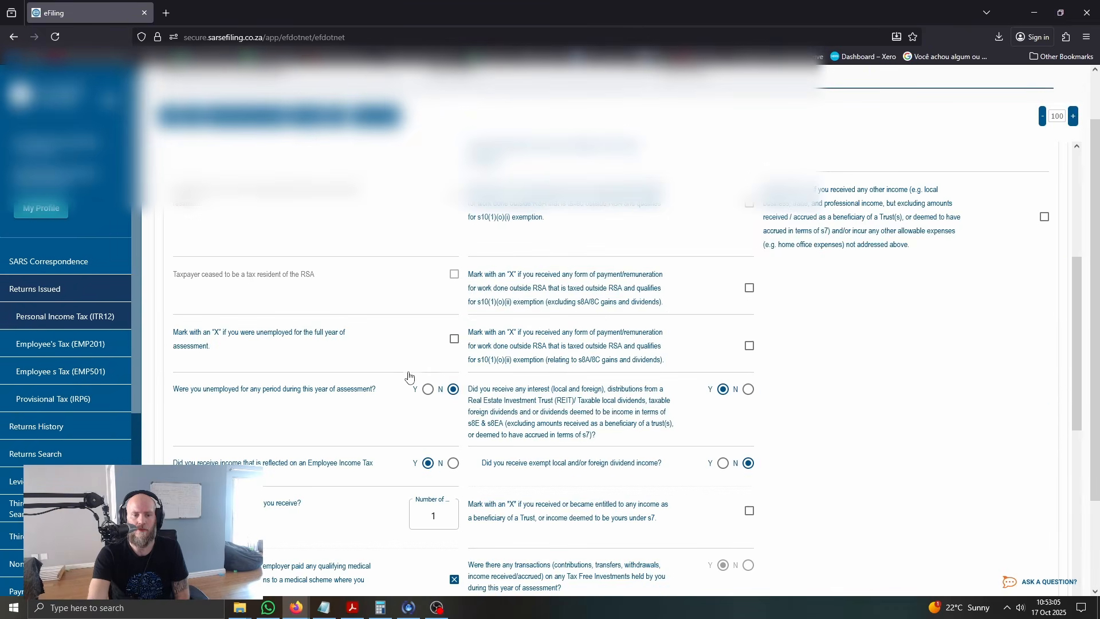
{"action": "left_click", "coordinate": [454, 463]}
{"action": "left_click", "coordinate": [663, 381]}
{"action": "scroll", "coordinate": [566, 440], "scroll_direction": "down", "scroll_amount": 5}
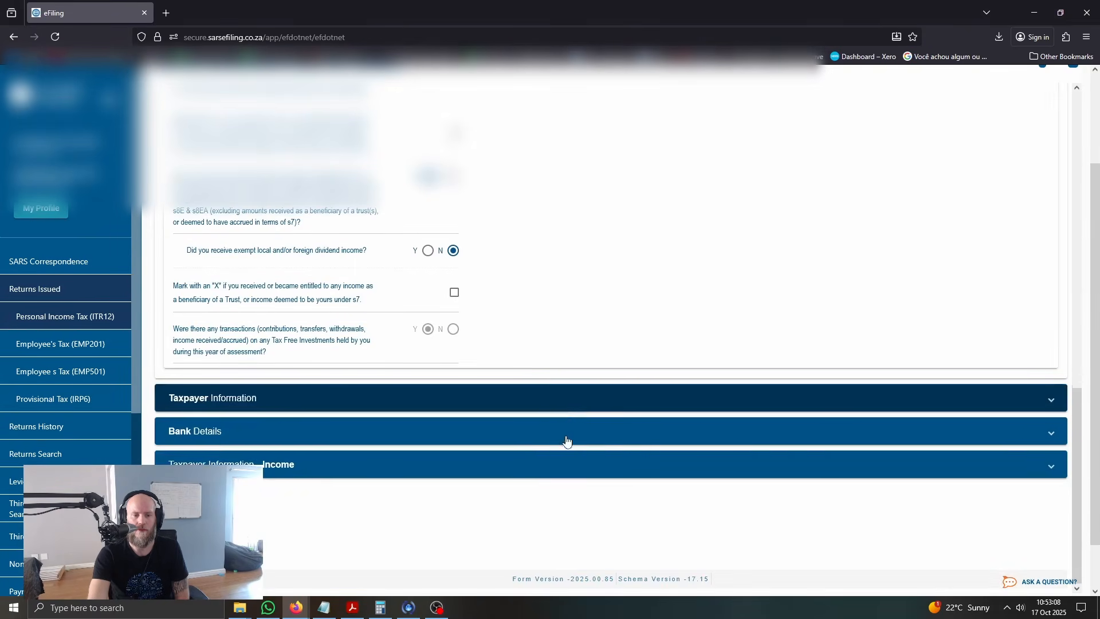
Review the interest entries in the taxpayer's income section and collapse it
{"action": "left_click", "coordinate": [504, 469]}
{"action": "scroll", "coordinate": [507, 469], "scroll_direction": "up", "scroll_amount": 10}
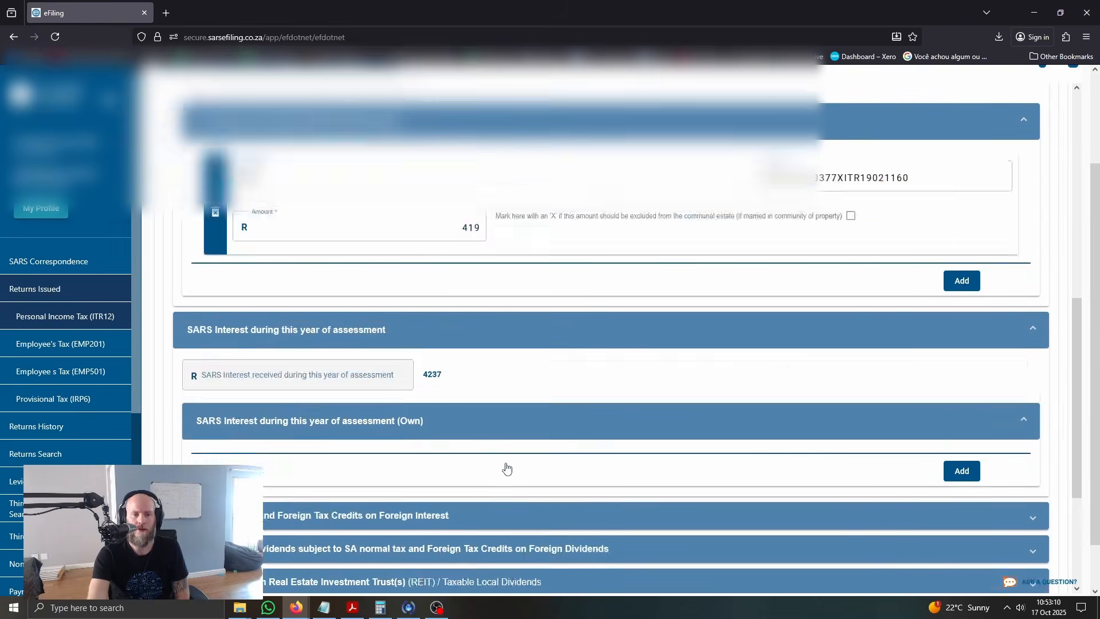
{"action": "left_click", "coordinate": [490, 309]}
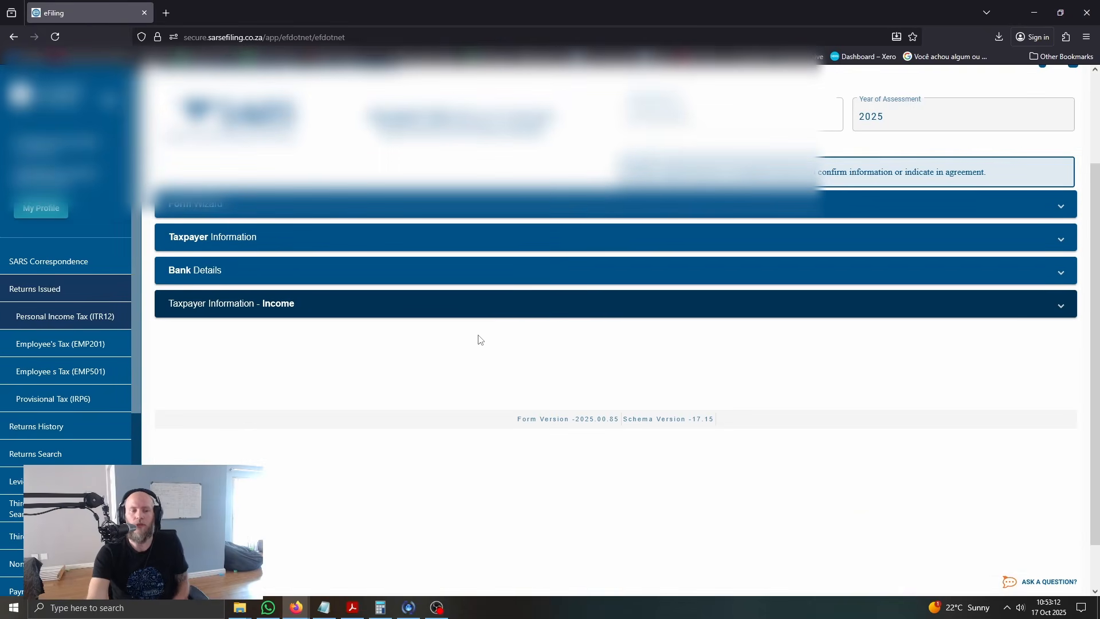
{"action": "scroll", "coordinate": [475, 300], "scroll_direction": "up", "scroll_amount": 3}
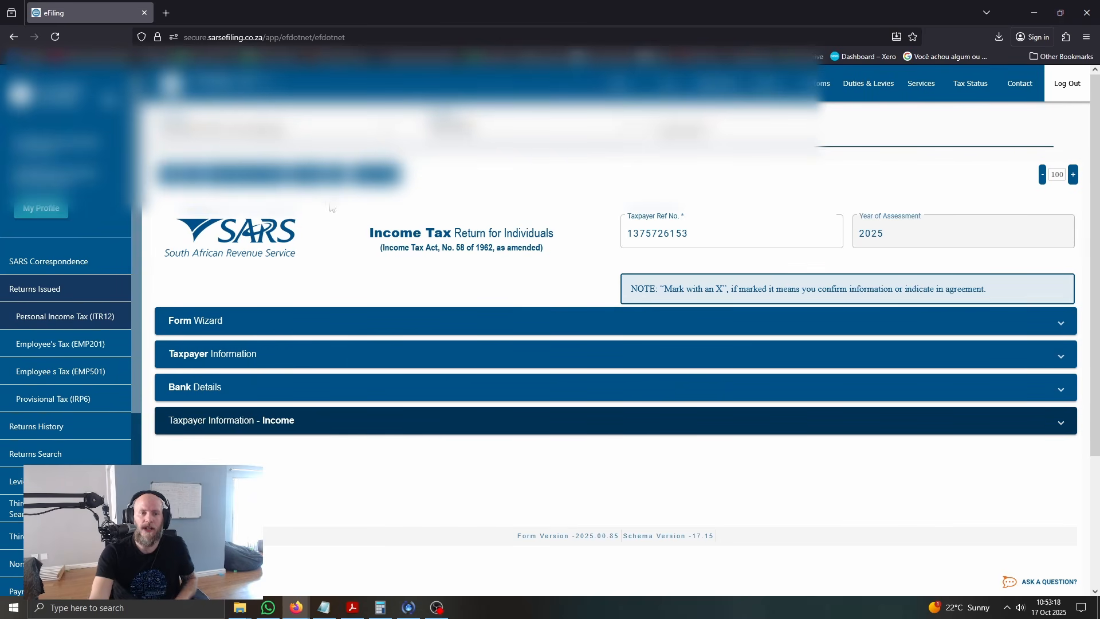
Calculate the return and view the resulting tax calculation PDF down to the calculated result
{"action": "left_click", "coordinate": [314, 174]}
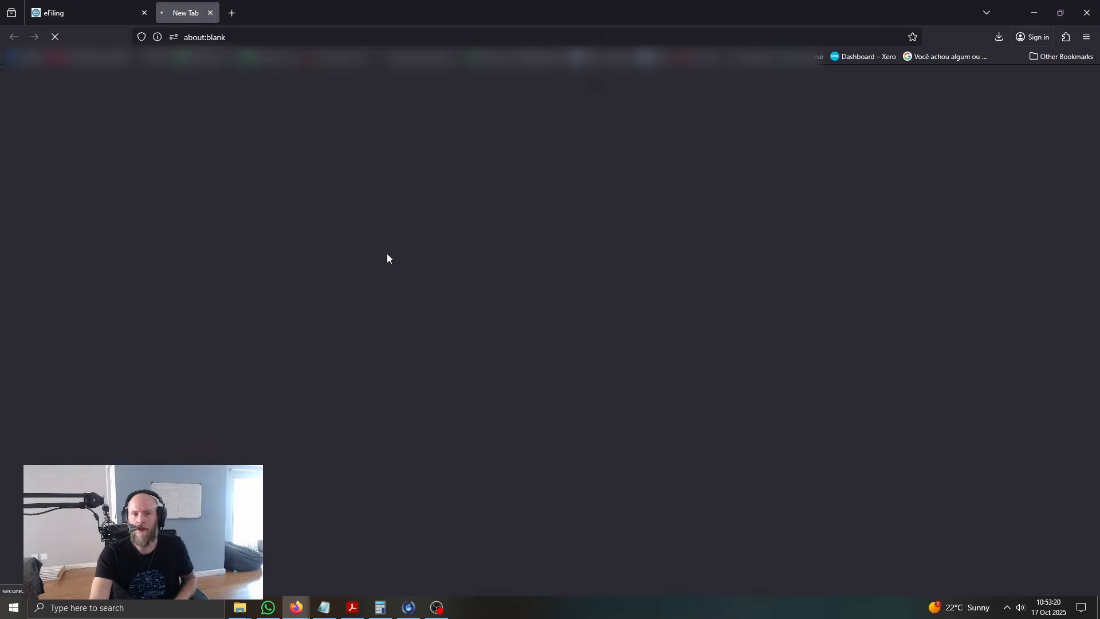
{"action": "left_click", "coordinate": [885, 68]}
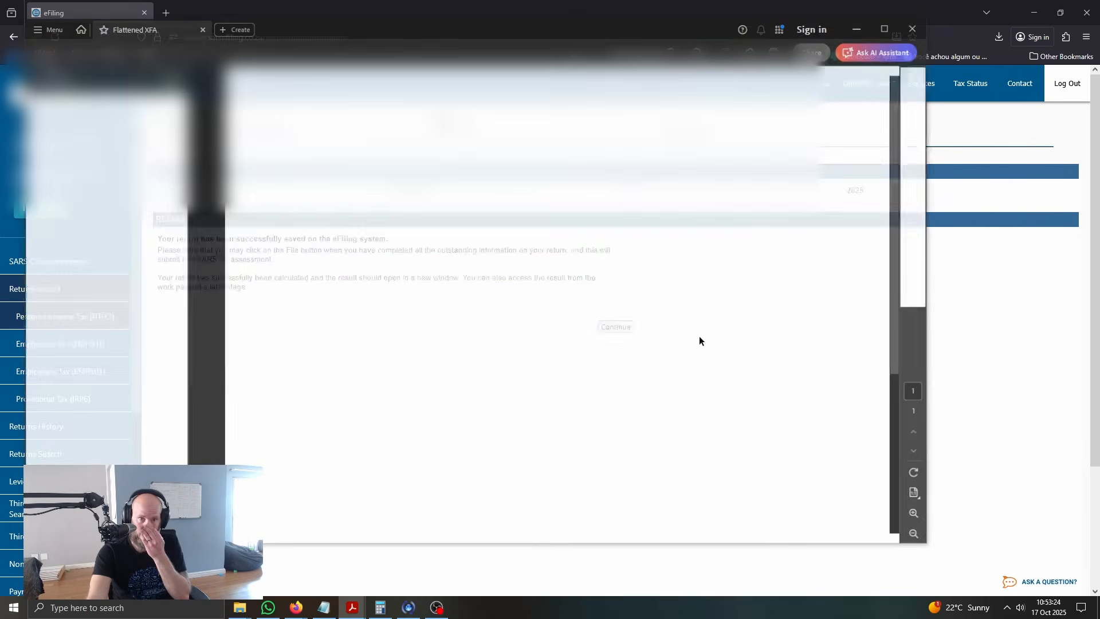
{"action": "scroll", "coordinate": [699, 337], "scroll_direction": "down", "scroll_amount": 3}
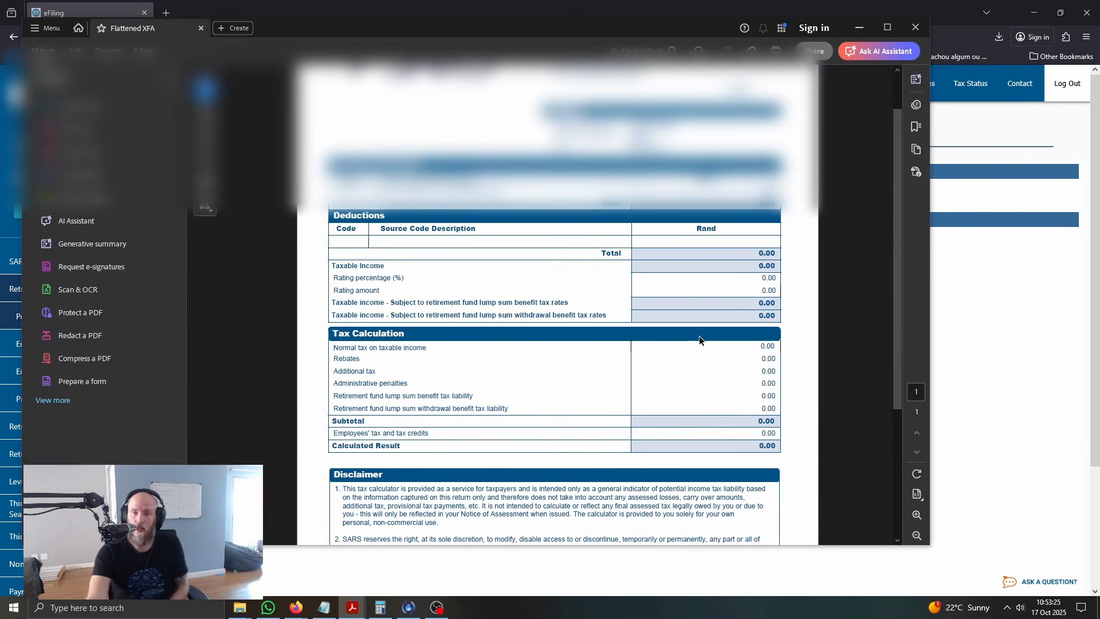
{"action": "left_click", "coordinate": [859, 28]}
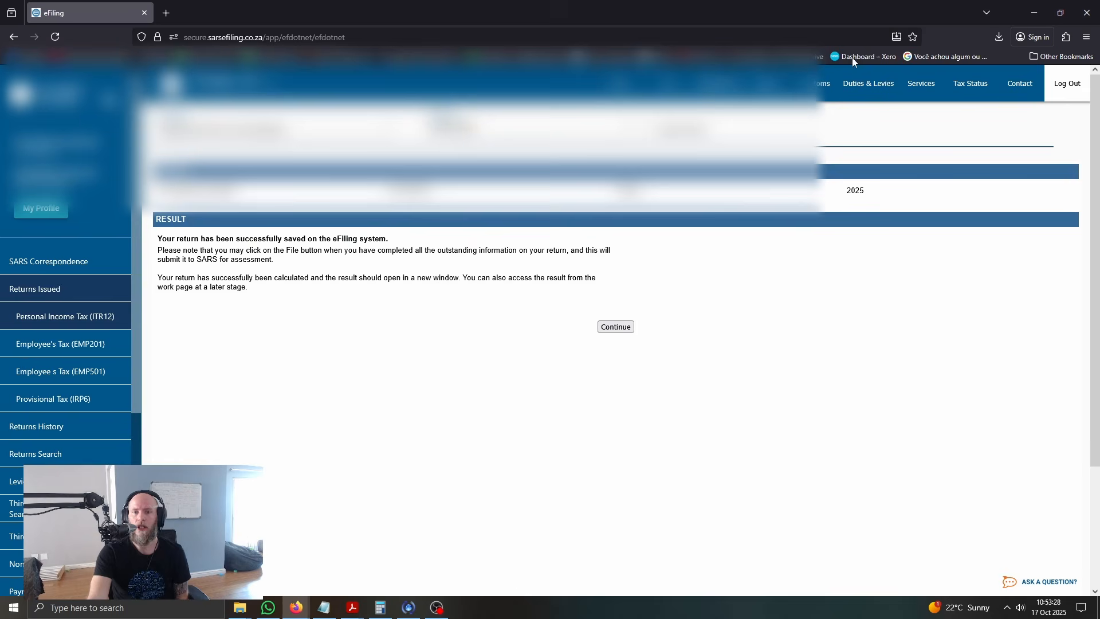
Continue from the saved-return confirmation and reopen the ITR12 tax return, accepting its loading notice
{"action": "left_click", "coordinate": [616, 326]}
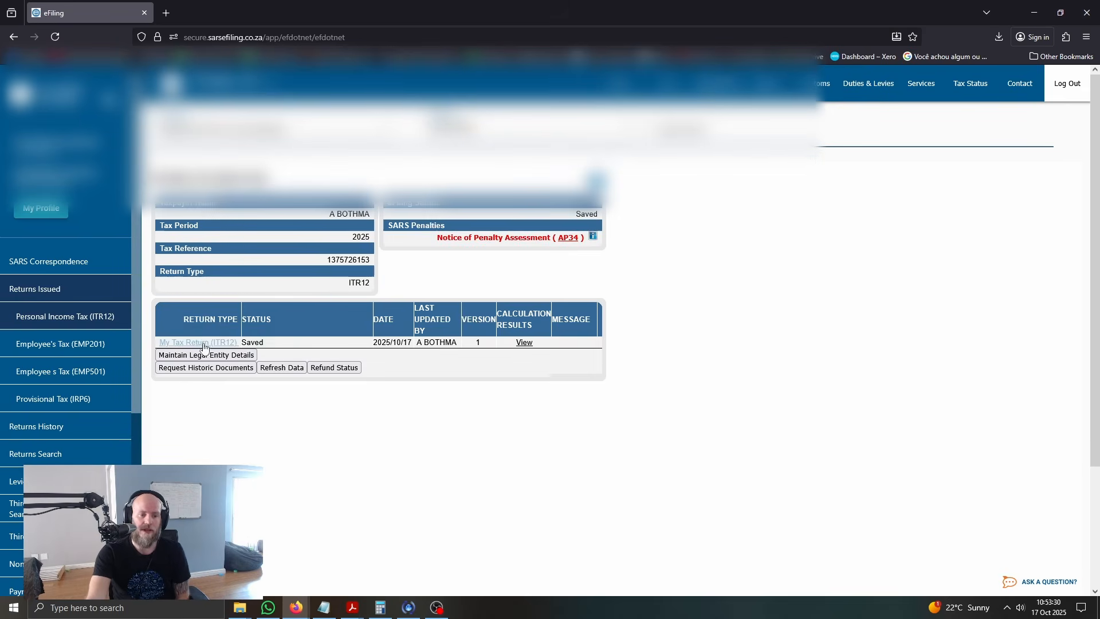
{"action": "left_click", "coordinate": [201, 343]}
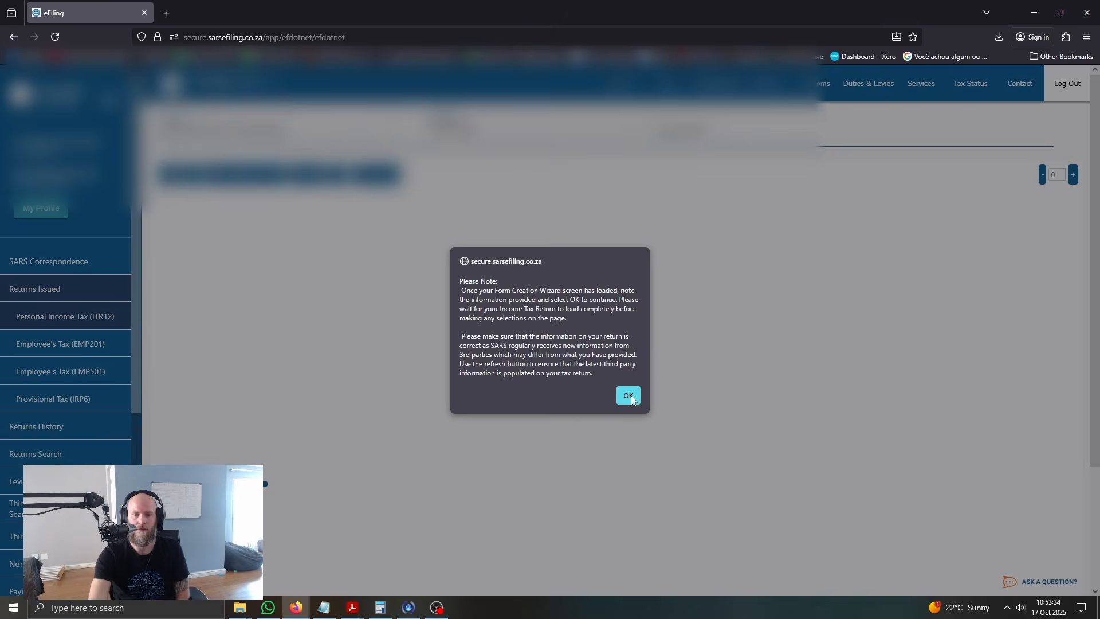
{"action": "left_click", "coordinate": [628, 396]}
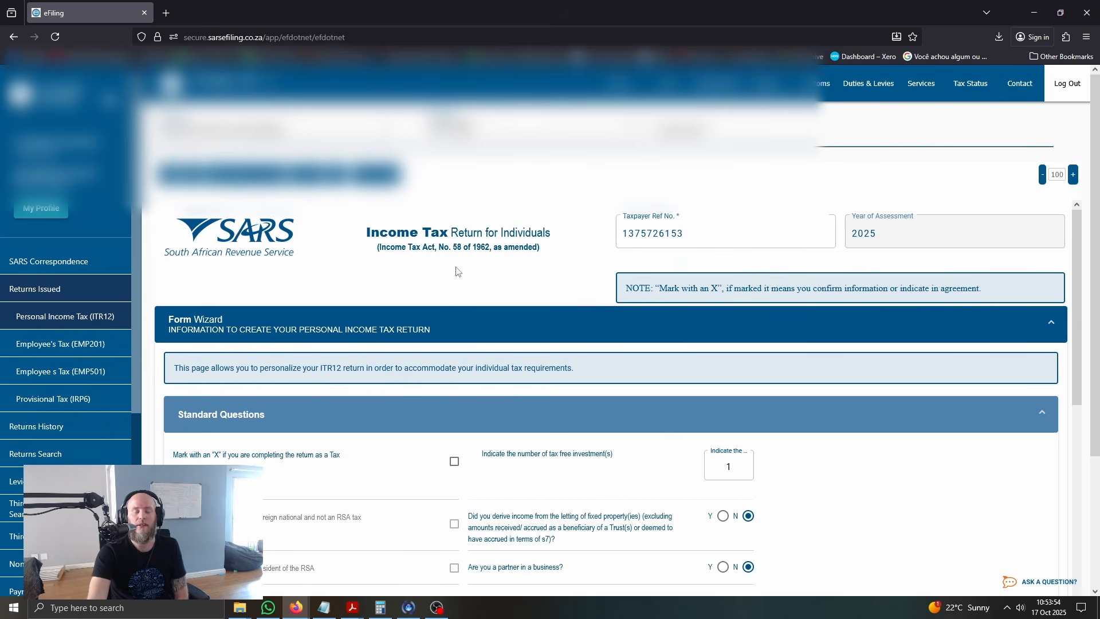
Switch the IRP5 or IT3[a] certificate income answer to Yes to reveal its dependent questions, and set it back to No
{"action": "scroll", "coordinate": [441, 278], "scroll_direction": "down", "scroll_amount": 6}
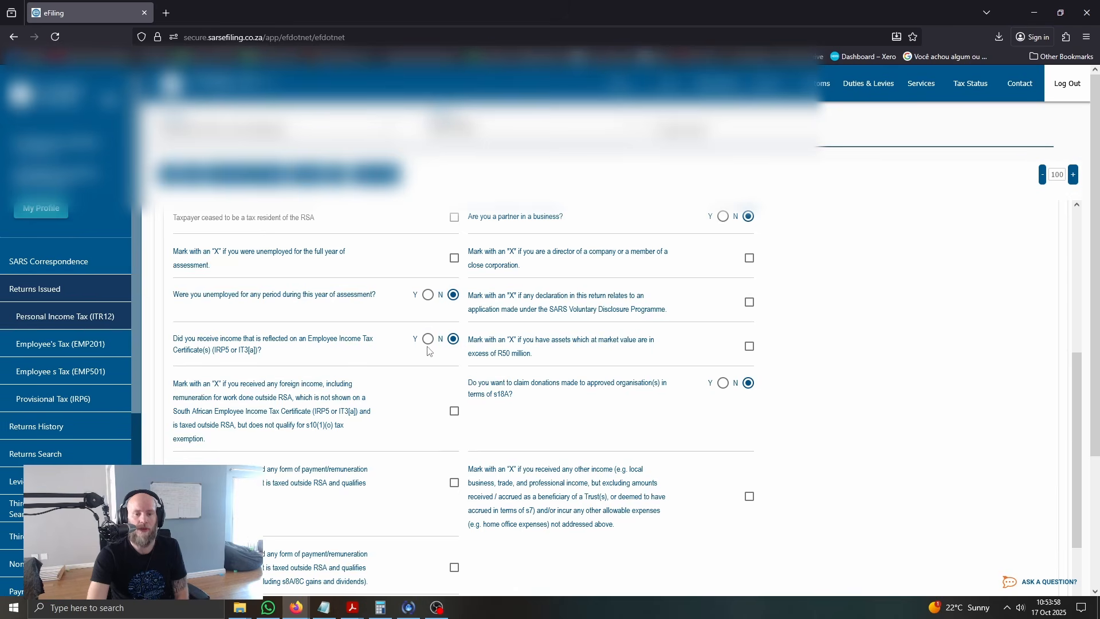
{"action": "left_click", "coordinate": [428, 338]}
{"action": "scroll", "coordinate": [427, 380], "scroll_direction": "down", "scroll_amount": 2}
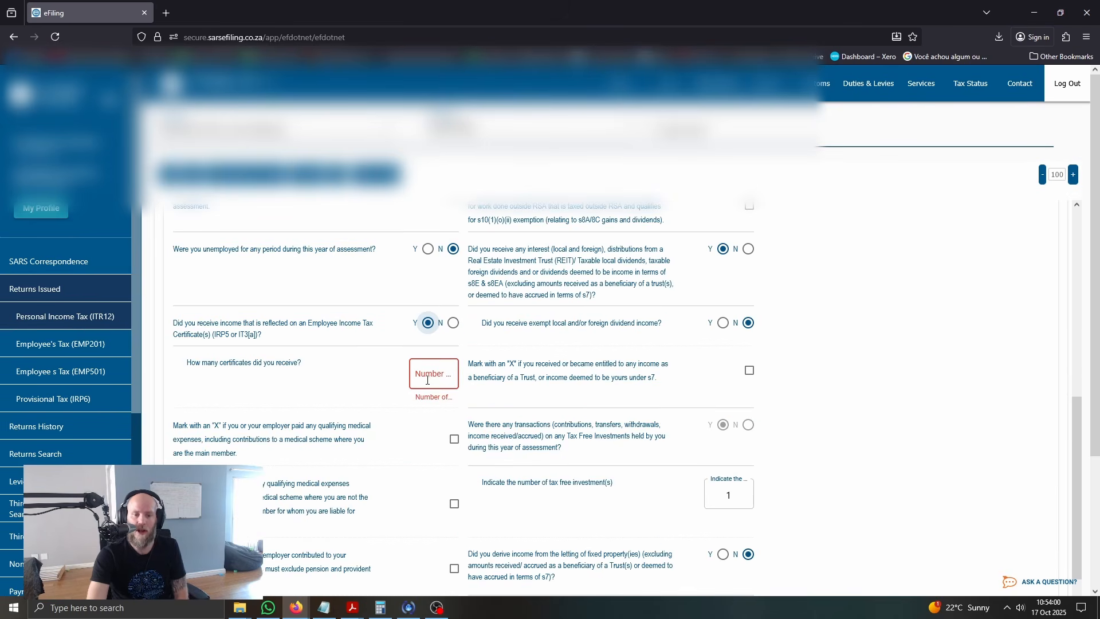
{"action": "left_click", "coordinate": [453, 323]}
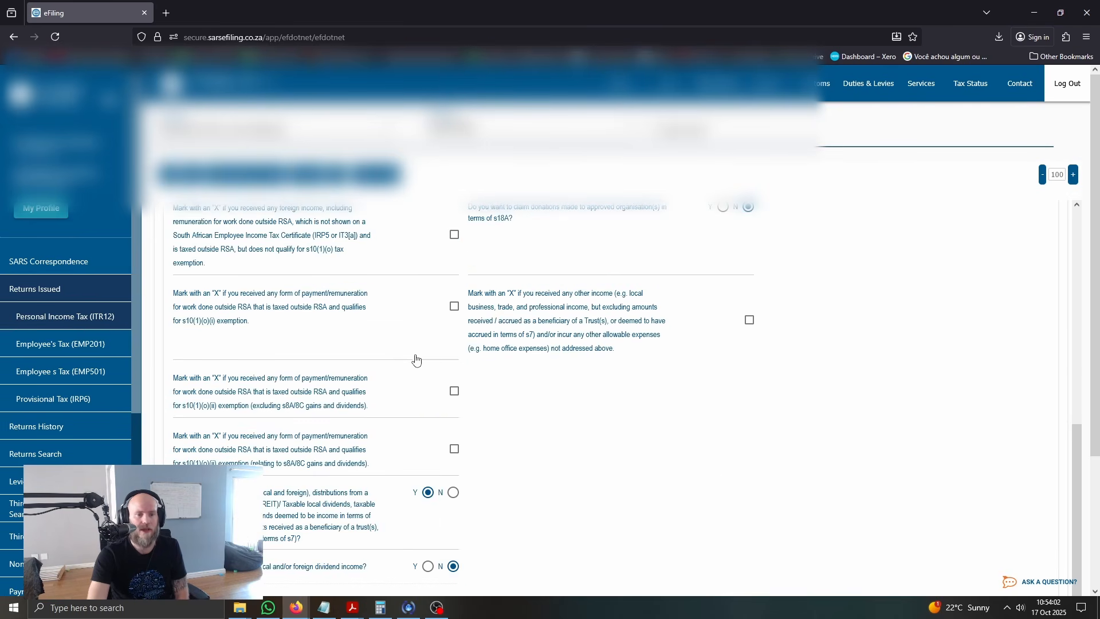
{"action": "scroll", "coordinate": [420, 332], "scroll_direction": "up", "scroll_amount": 1}
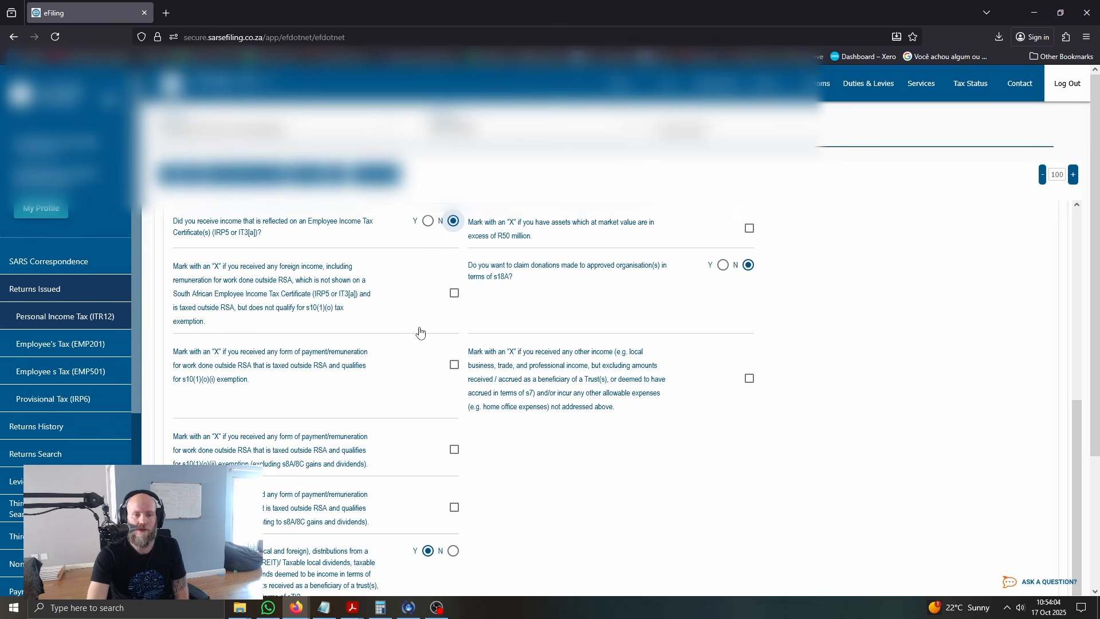
{"action": "scroll", "coordinate": [435, 319], "scroll_direction": "down", "scroll_amount": 2}
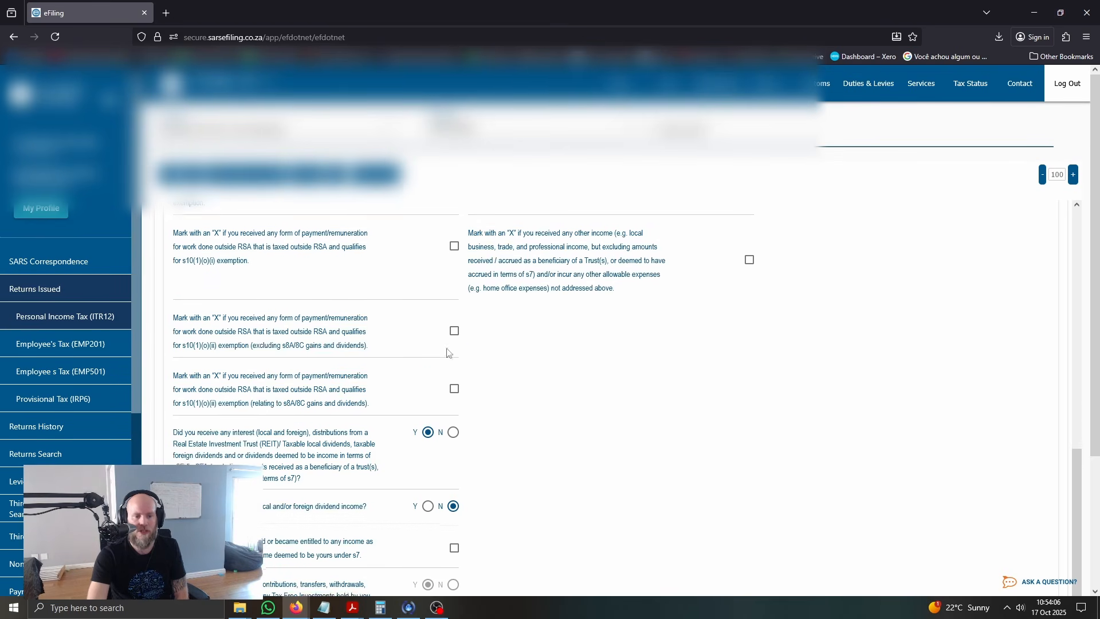
Switch the fixed-property letting and business-partner answers to Yes to reveal their dependent questions, setting each back to No
{"action": "scroll", "coordinate": [447, 351], "scroll_direction": "down", "scroll_amount": 1}
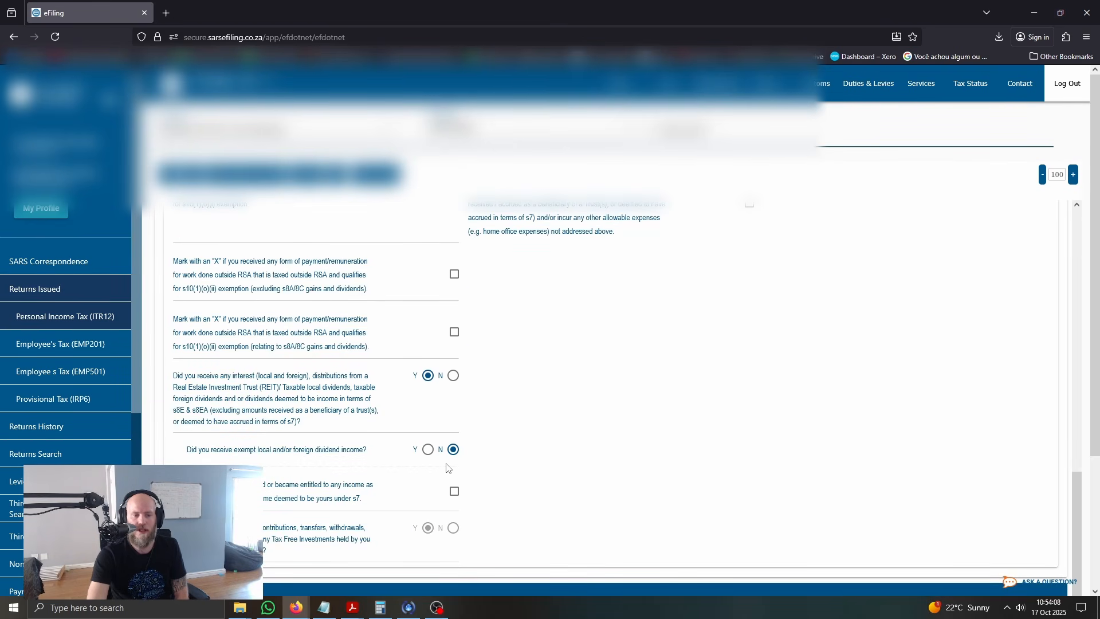
{"action": "scroll", "coordinate": [498, 496], "scroll_direction": "up", "scroll_amount": 7}
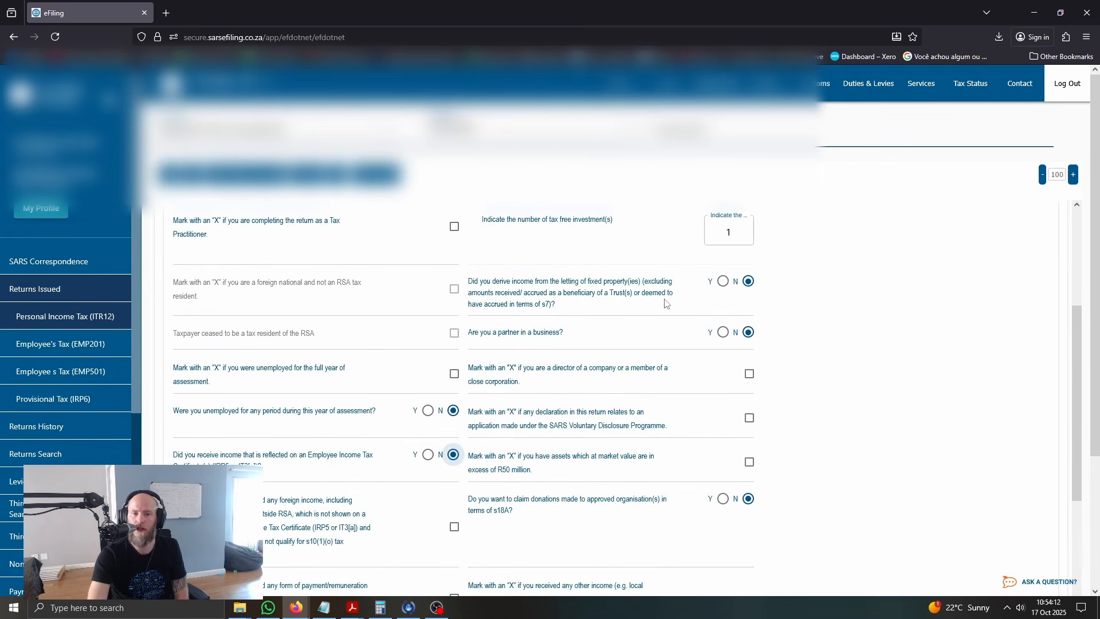
{"action": "left_click", "coordinate": [723, 281]}
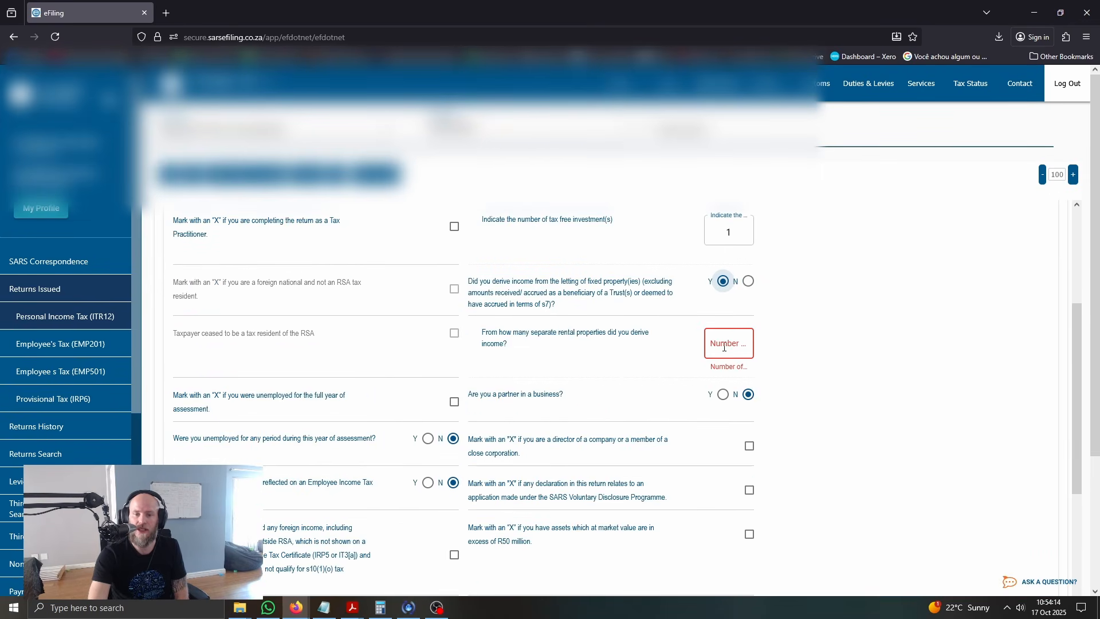
{"action": "left_click", "coordinate": [748, 282]}
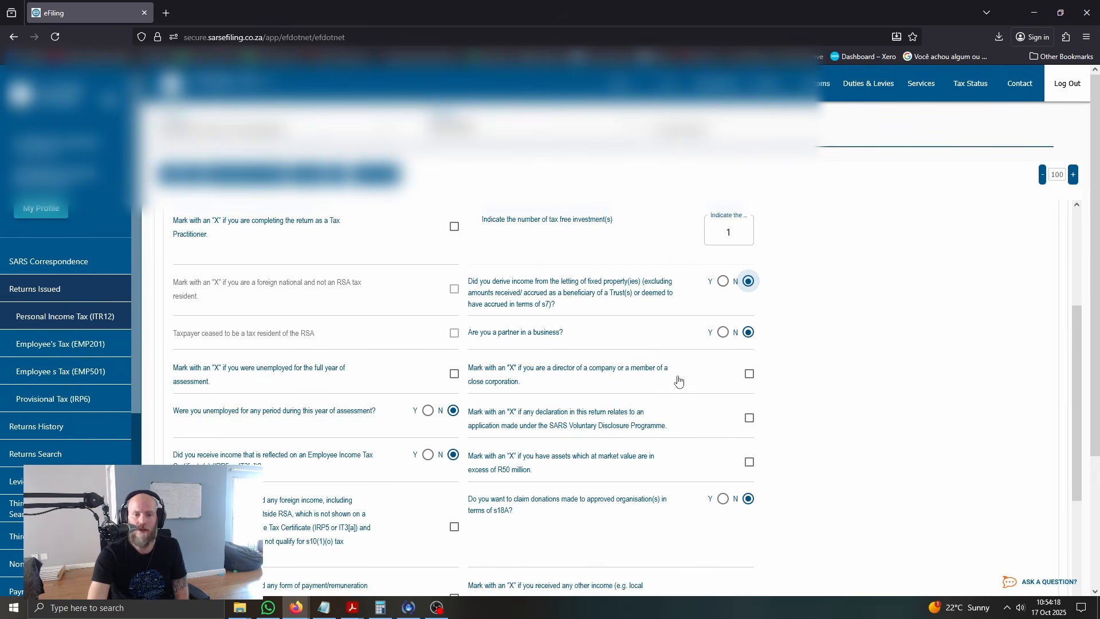
{"action": "left_click", "coordinate": [723, 332]}
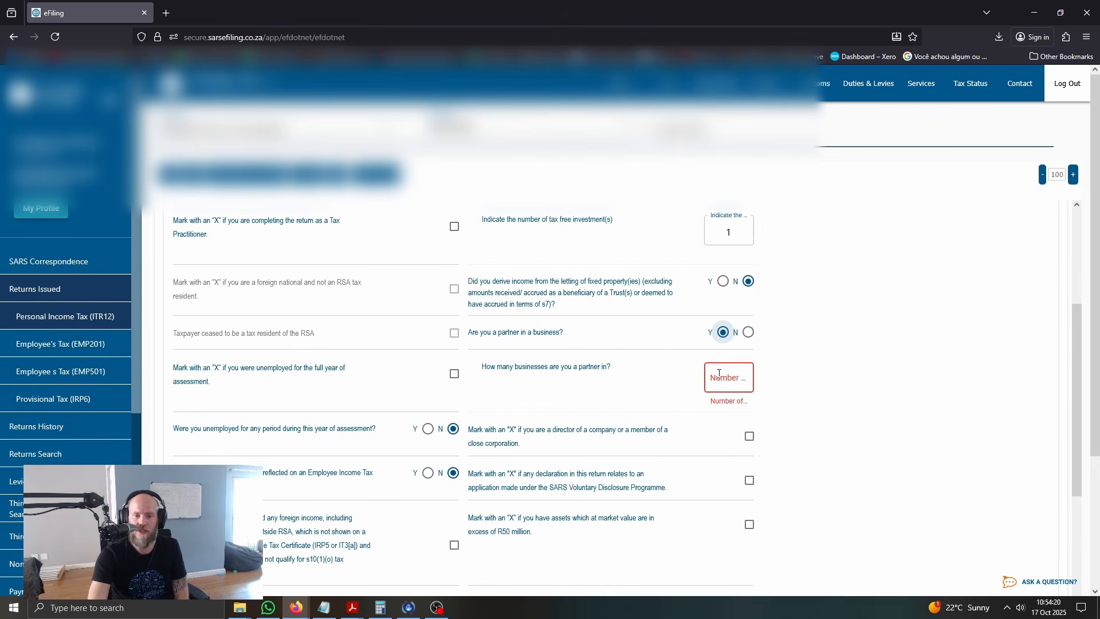
{"action": "left_click", "coordinate": [747, 333]}
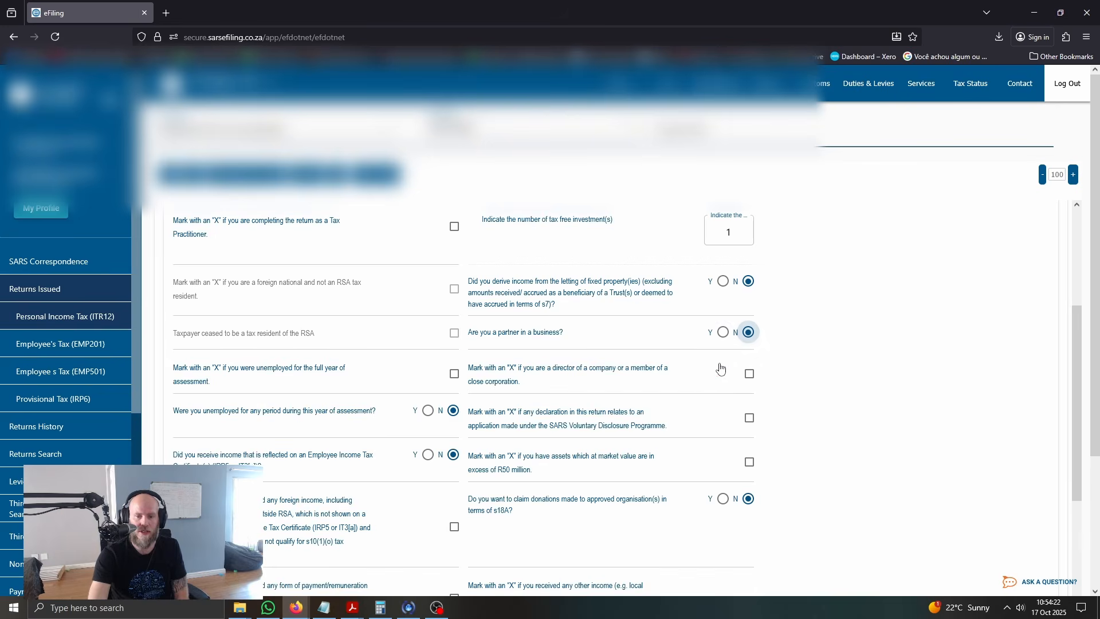
Mark the question on other income and allowable expenses, and review the Comprehensive Questions it adds to the wizard
{"action": "scroll", "coordinate": [712, 369], "scroll_direction": "down", "scroll_amount": 2}
{"action": "scroll", "coordinate": [713, 370], "scroll_direction": "down", "scroll_amount": 2}
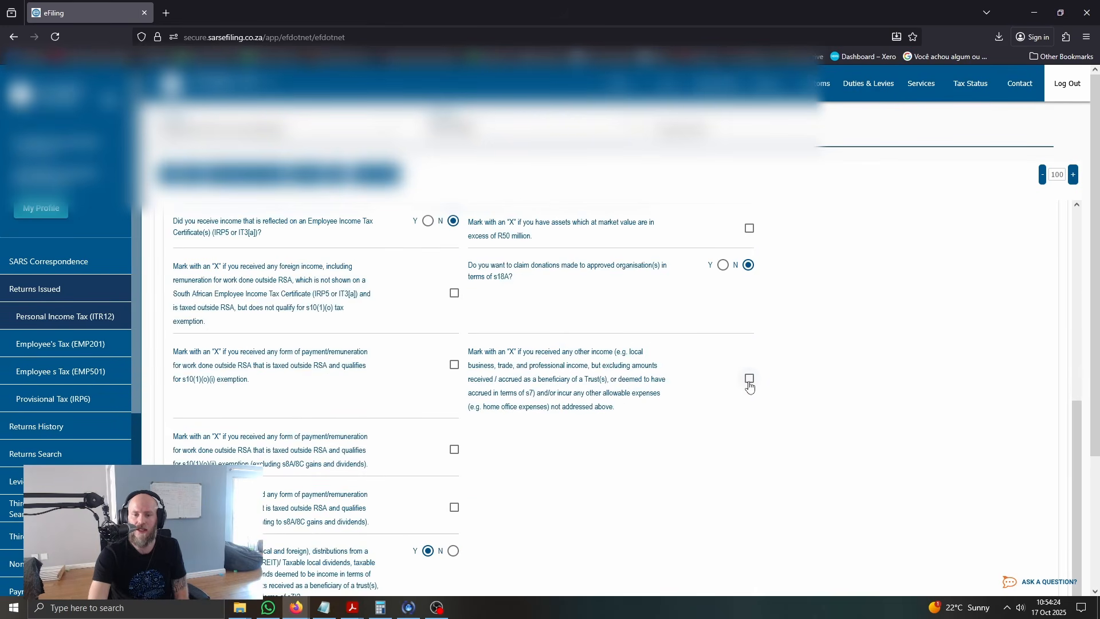
{"action": "scroll", "coordinate": [678, 385], "scroll_direction": "up", "scroll_amount": 2}
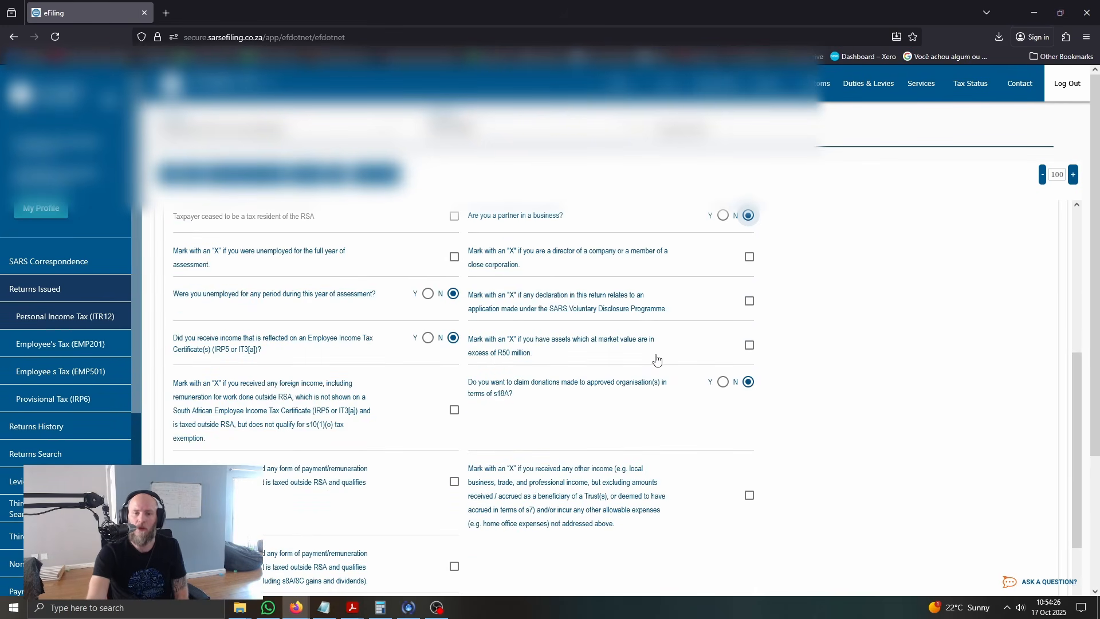
{"action": "left_click", "coordinate": [749, 497]}
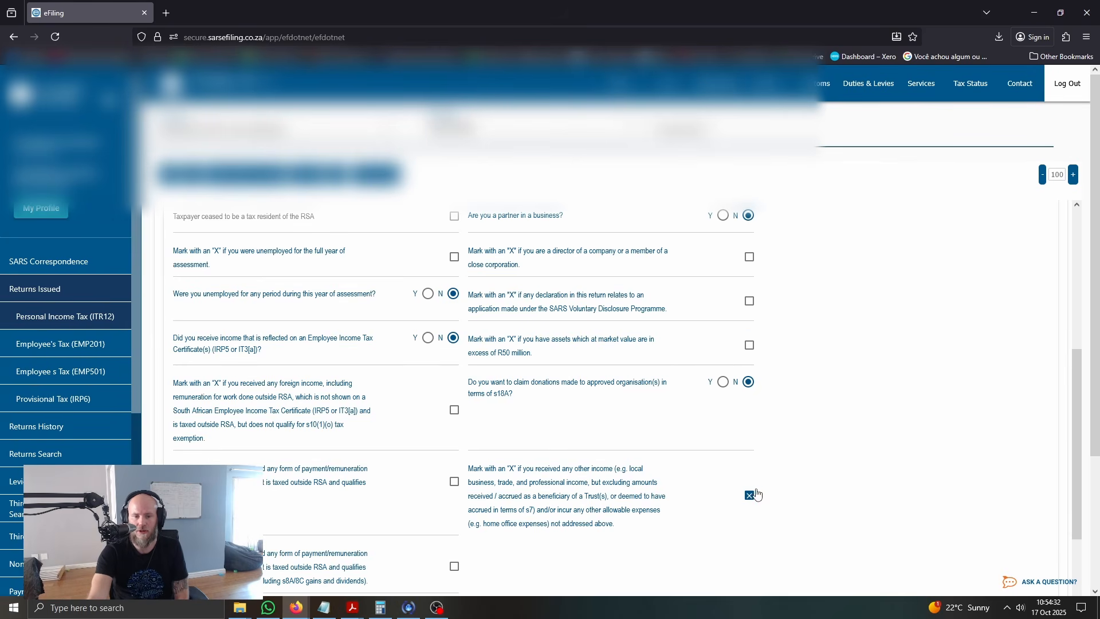
{"action": "scroll", "coordinate": [719, 491], "scroll_direction": "down", "scroll_amount": 6}
{"action": "left_click", "coordinate": [639, 479]}
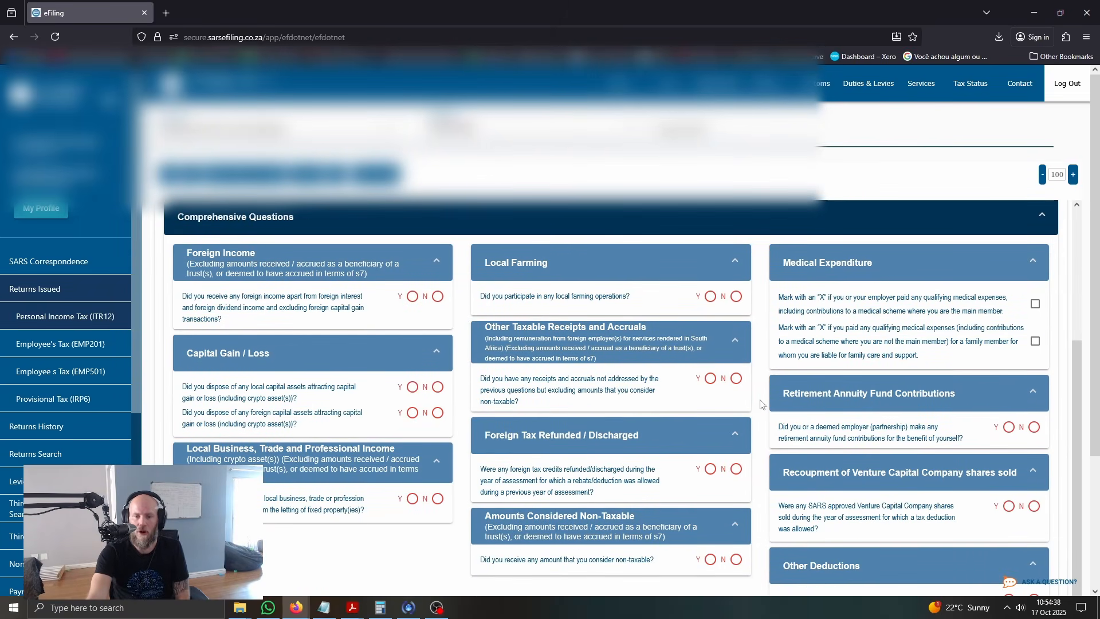
{"action": "scroll", "coordinate": [576, 433], "scroll_direction": "down", "scroll_amount": 1}
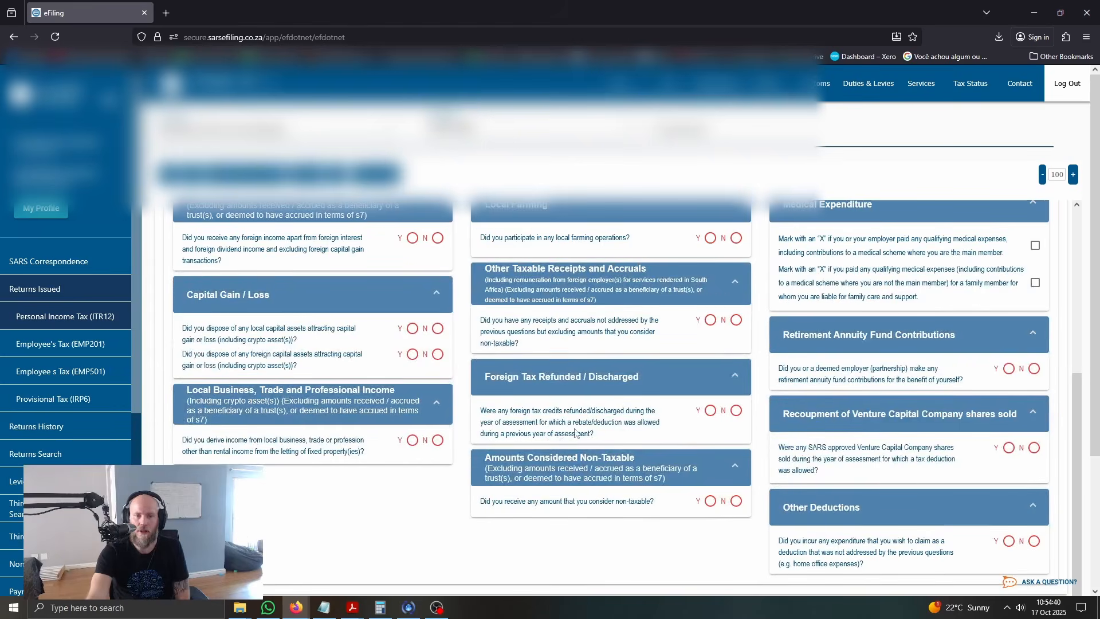
{"action": "scroll", "coordinate": [576, 432], "scroll_direction": "up", "scroll_amount": 4}
{"action": "left_click", "coordinate": [584, 416]}
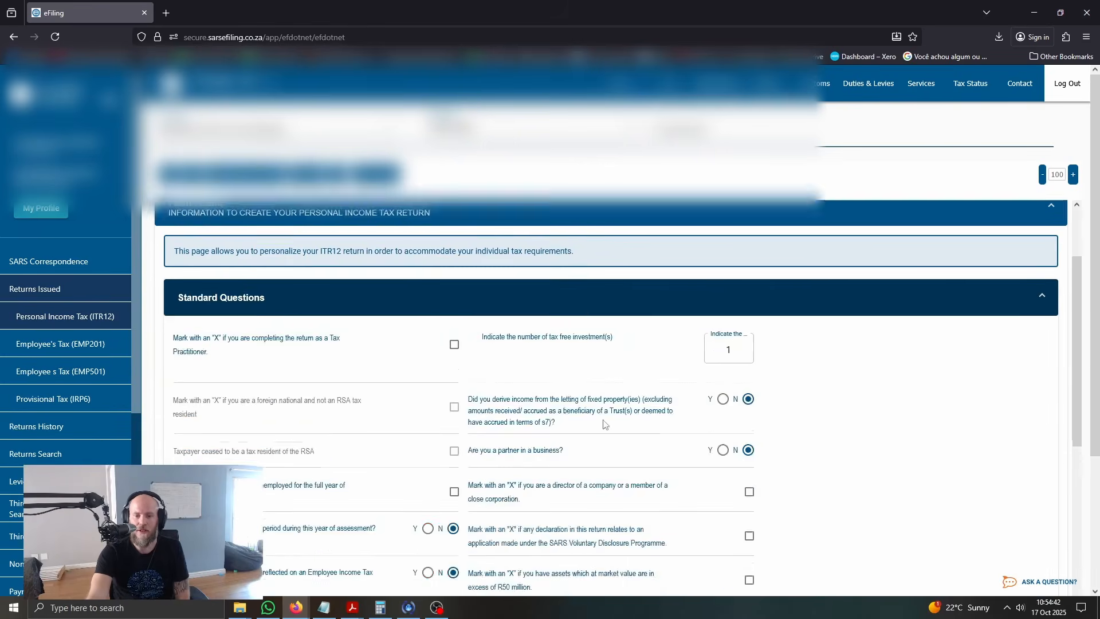
Unmark the question on other income and allowable expenses, agreeing to continue despite the possible loss of data
{"action": "scroll", "coordinate": [603, 424], "scroll_direction": "down", "scroll_amount": 5}
{"action": "left_click", "coordinate": [750, 439]}
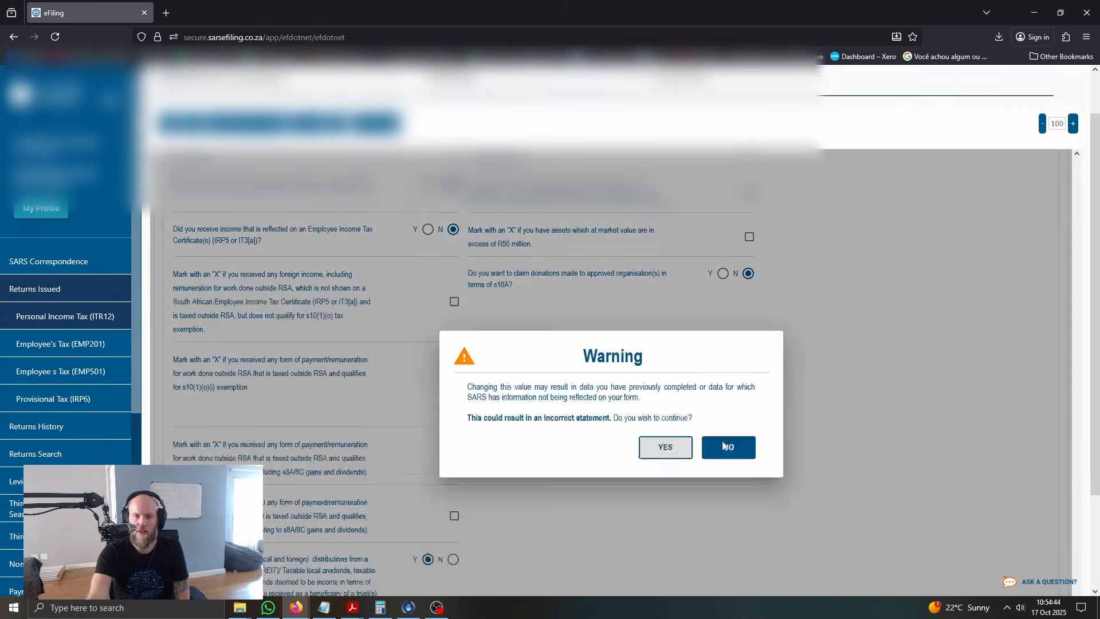
{"action": "left_click", "coordinate": [668, 327]}
Answer Yes to deriving income from letting fixed property and set the number of separate rental properties to 1
{"action": "scroll", "coordinate": [724, 364], "scroll_direction": "down", "scroll_amount": 4}
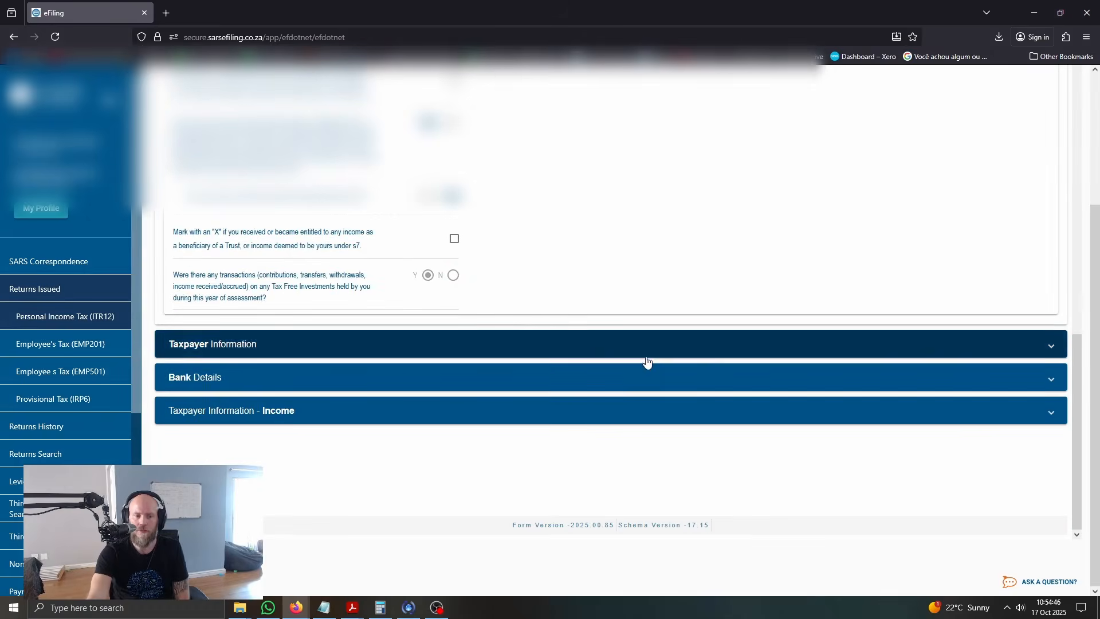
{"action": "scroll", "coordinate": [625, 376], "scroll_direction": "up", "scroll_amount": 8}
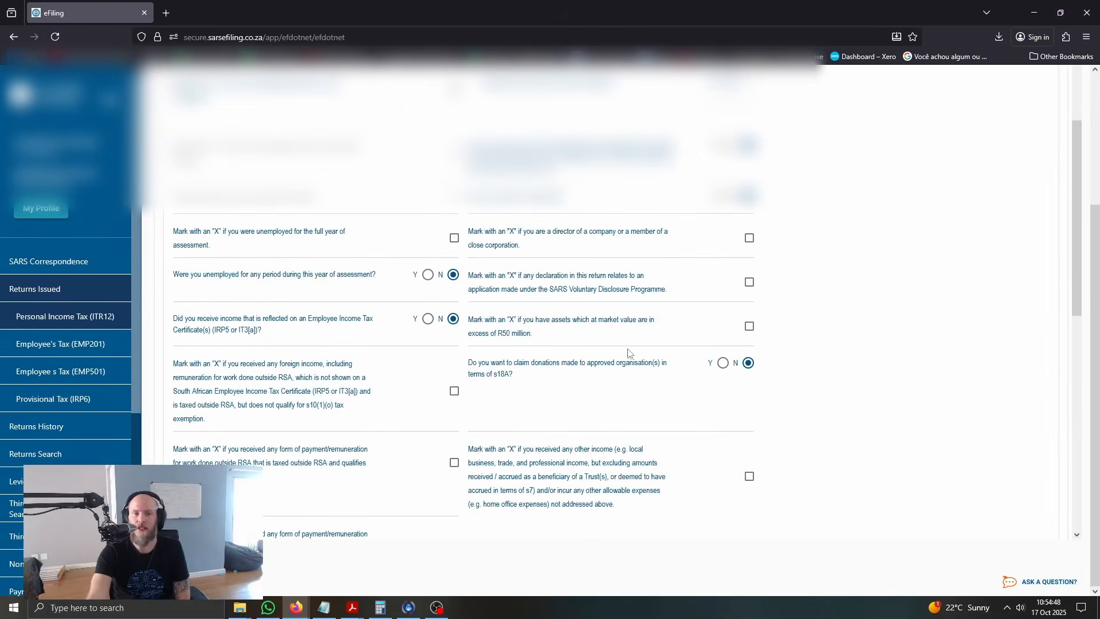
{"action": "scroll", "coordinate": [627, 356], "scroll_direction": "up", "scroll_amount": 1}
{"action": "left_click", "coordinate": [724, 205]}
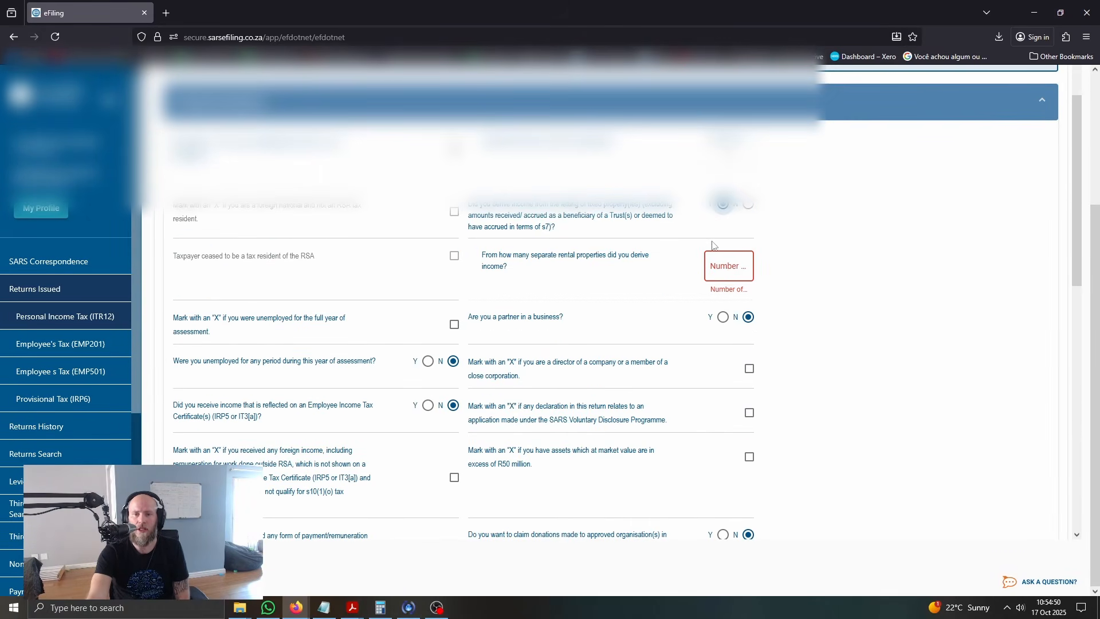
{"action": "left_click", "coordinate": [728, 266]}
{"action": "type", "text": "1"}
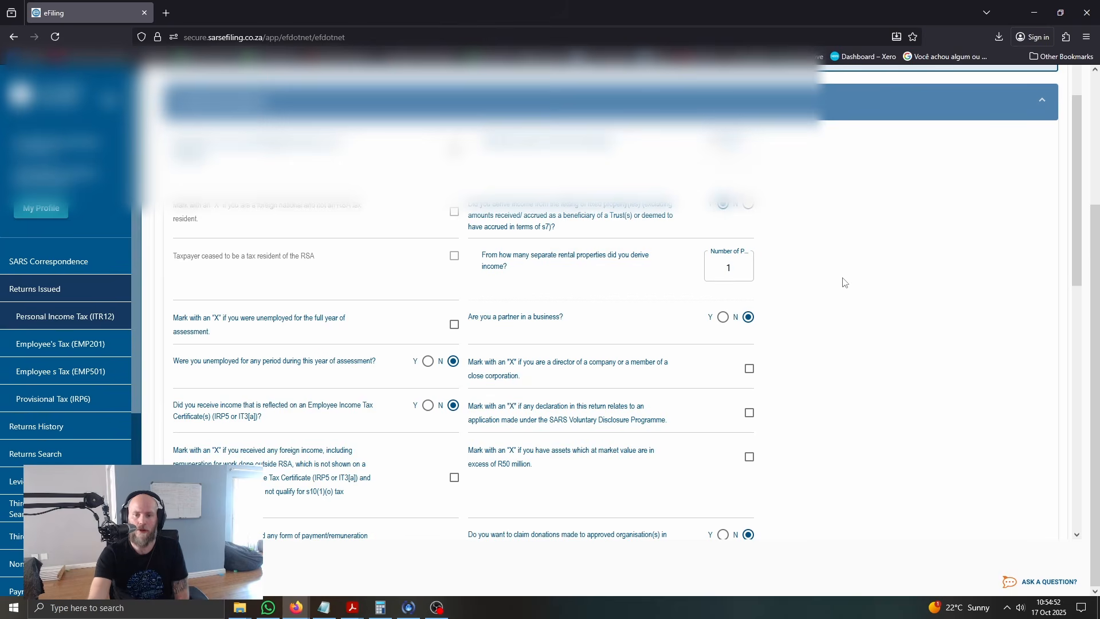
Open Local Rental Income within the taxpayer's income section, review its property, income and expenditure fields, and collapse it
{"action": "scroll", "coordinate": [533, 366], "scroll_direction": "down", "scroll_amount": 10}
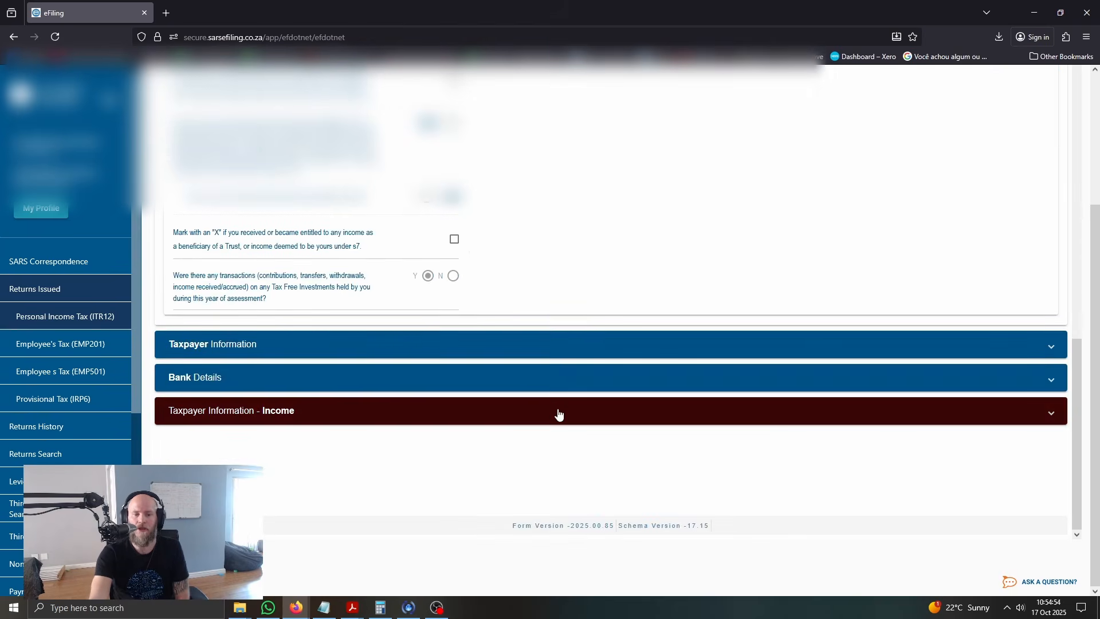
{"action": "left_click", "coordinate": [552, 411]}
{"action": "left_click", "coordinate": [449, 365]}
{"action": "scroll", "coordinate": [479, 369], "scroll_direction": "up", "scroll_amount": 5}
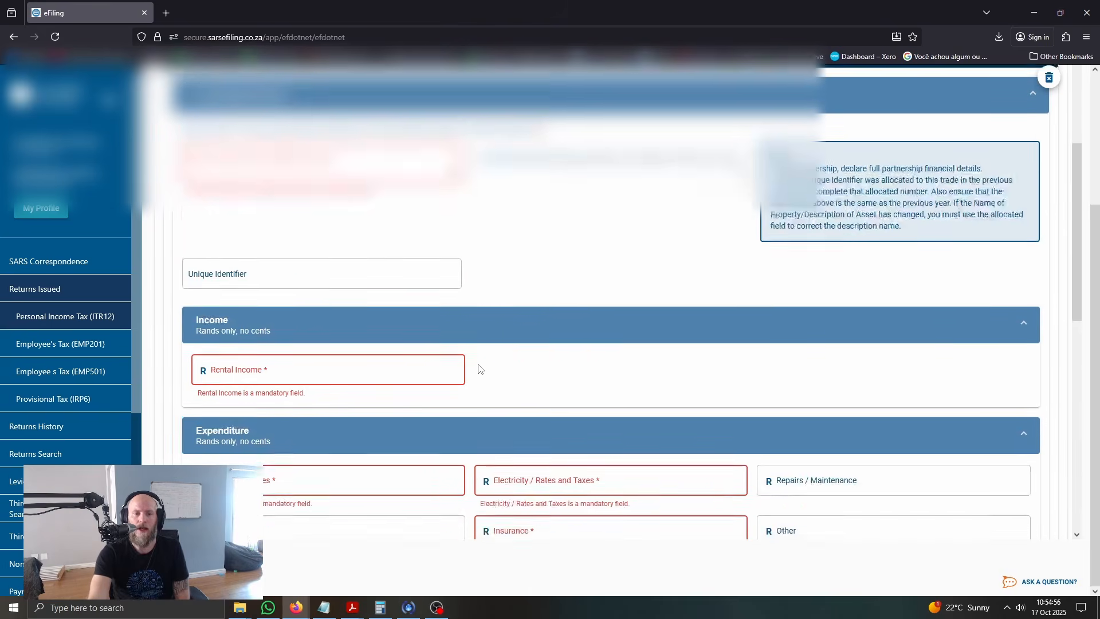
{"action": "scroll", "coordinate": [459, 306], "scroll_direction": "up", "scroll_amount": 1}
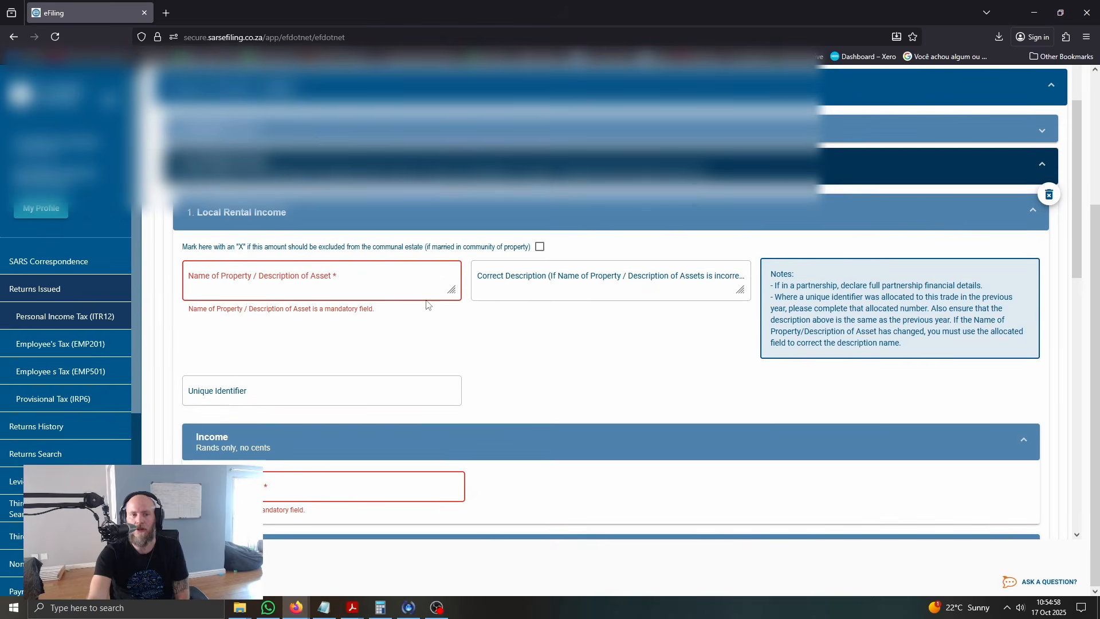
{"action": "scroll", "coordinate": [442, 343], "scroll_direction": "down", "scroll_amount": 1}
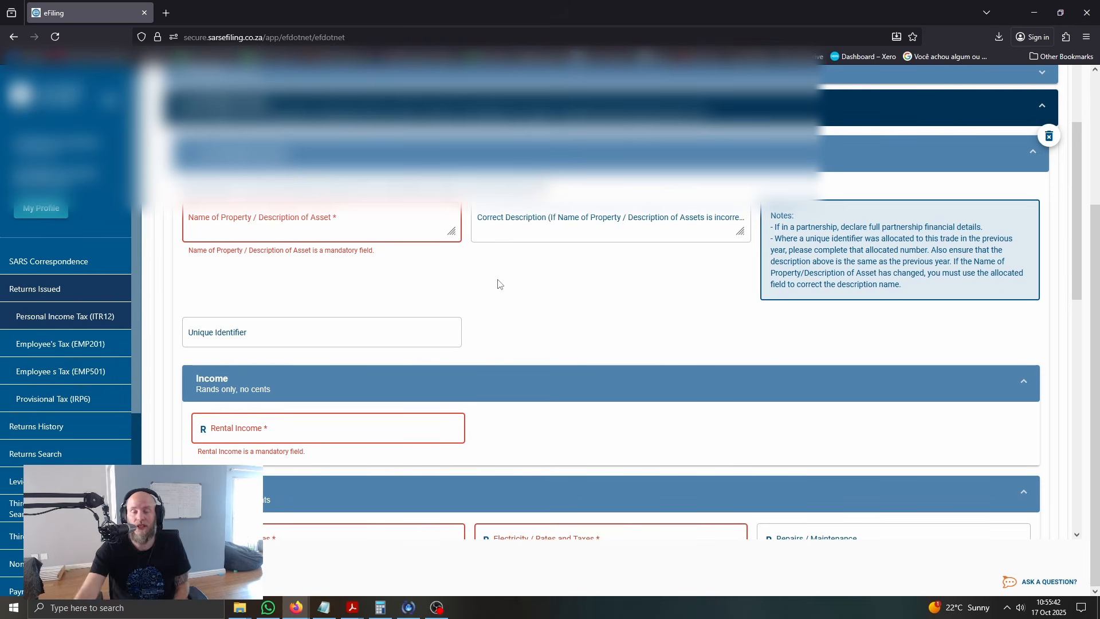
{"action": "scroll", "coordinate": [520, 298], "scroll_direction": "up", "scroll_amount": 1}
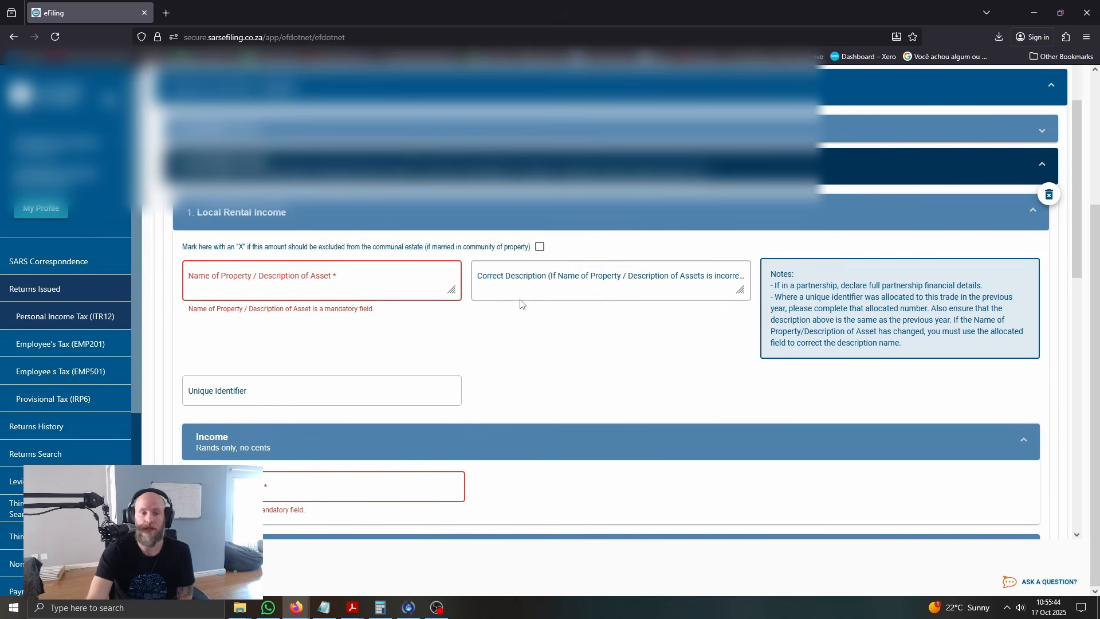
{"action": "left_click", "coordinate": [547, 173]}
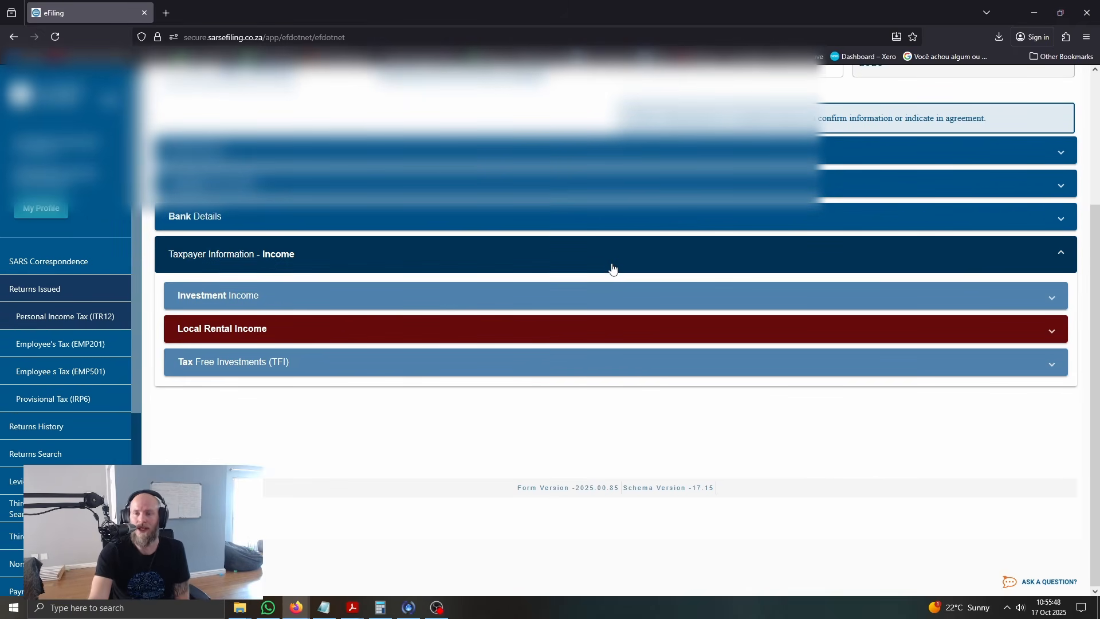
{"action": "scroll", "coordinate": [640, 297], "scroll_direction": "up", "scroll_amount": 1}
{"action": "scroll", "coordinate": [643, 304], "scroll_direction": "up", "scroll_amount": 2}
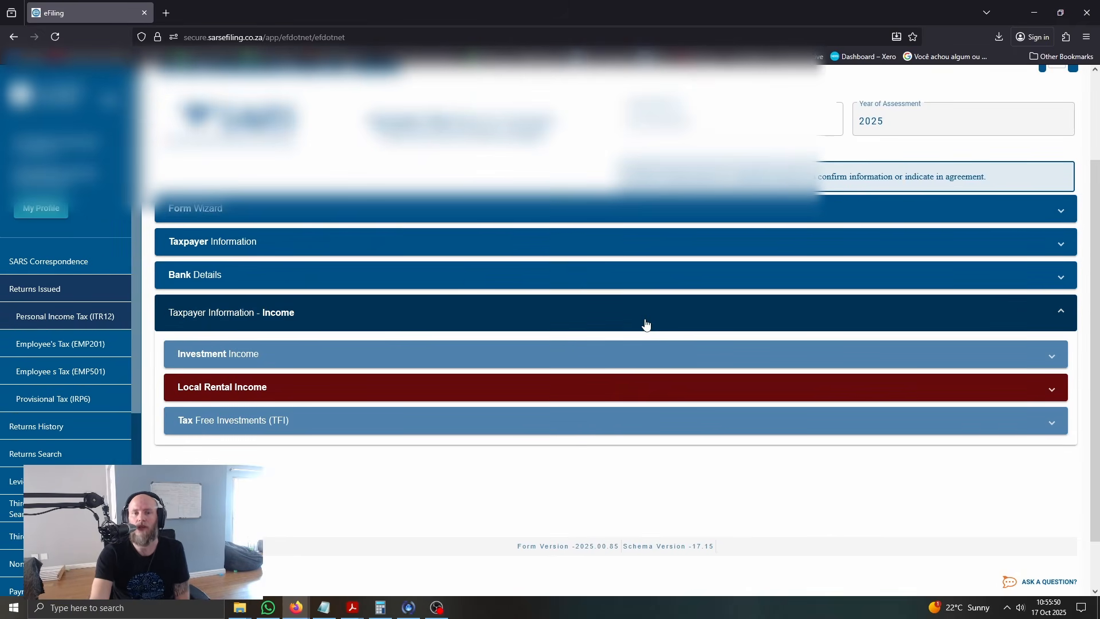